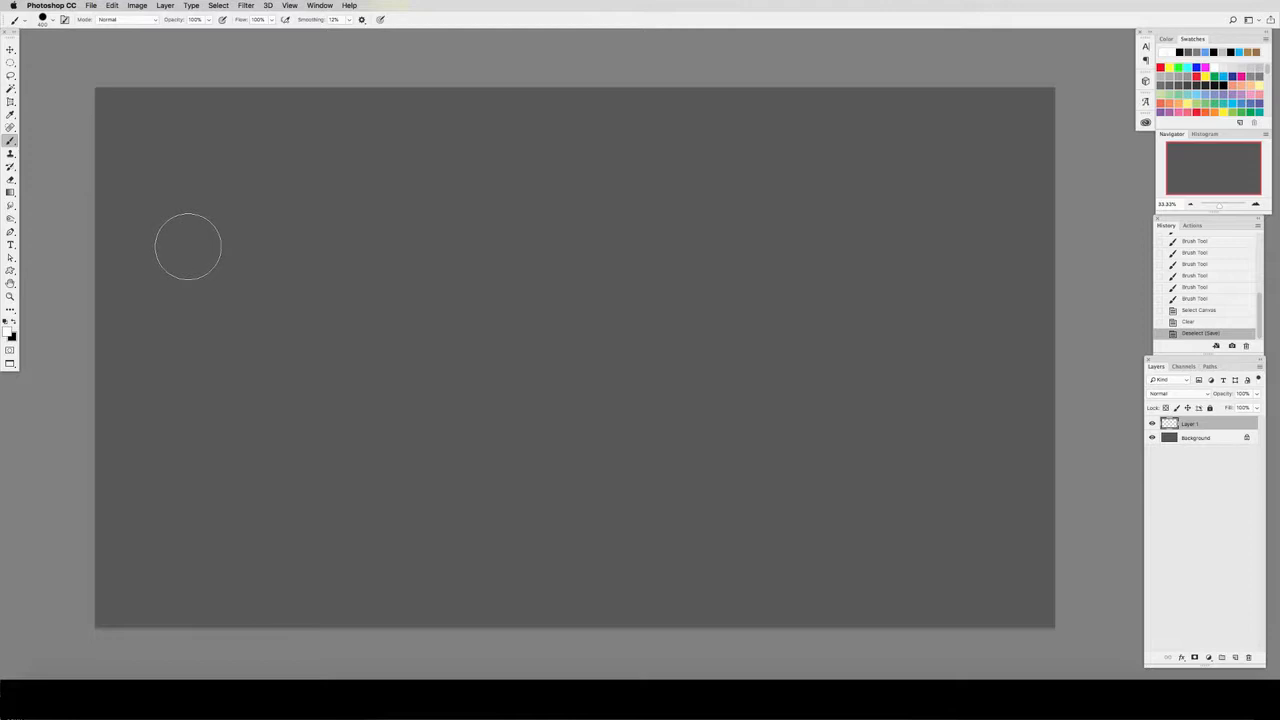
left_click(53, 21)
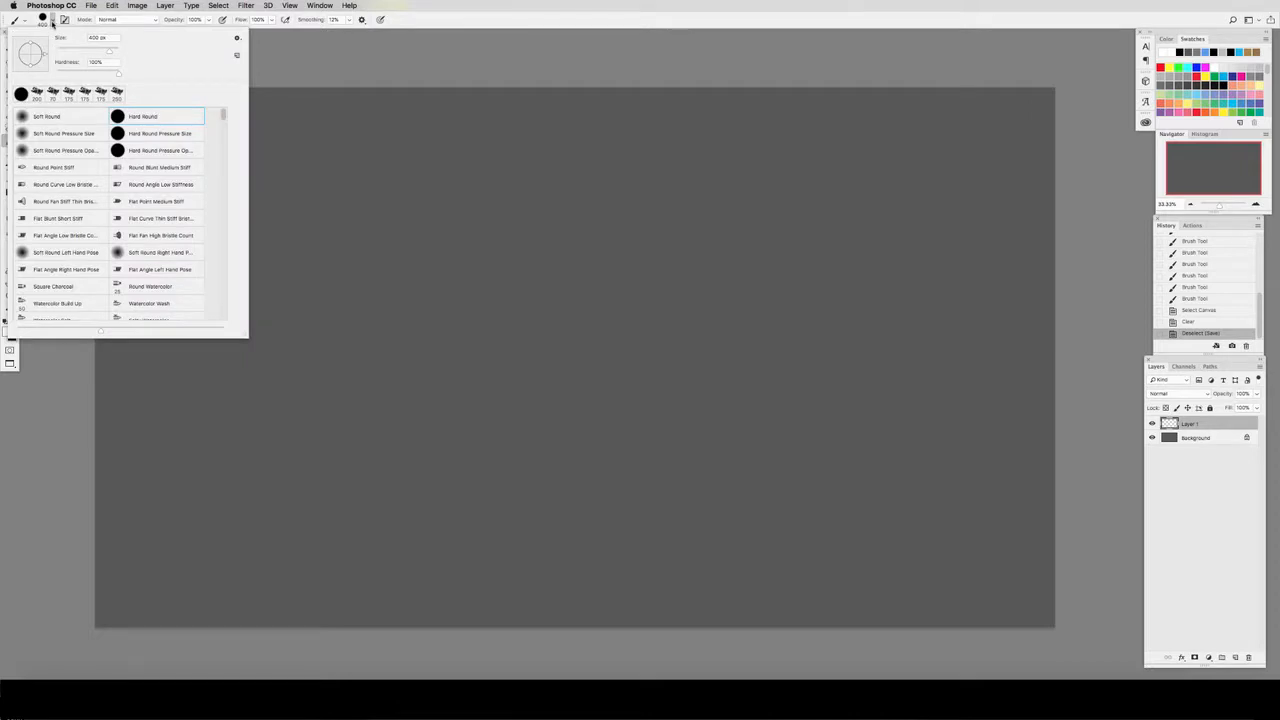
left_click(238, 40)
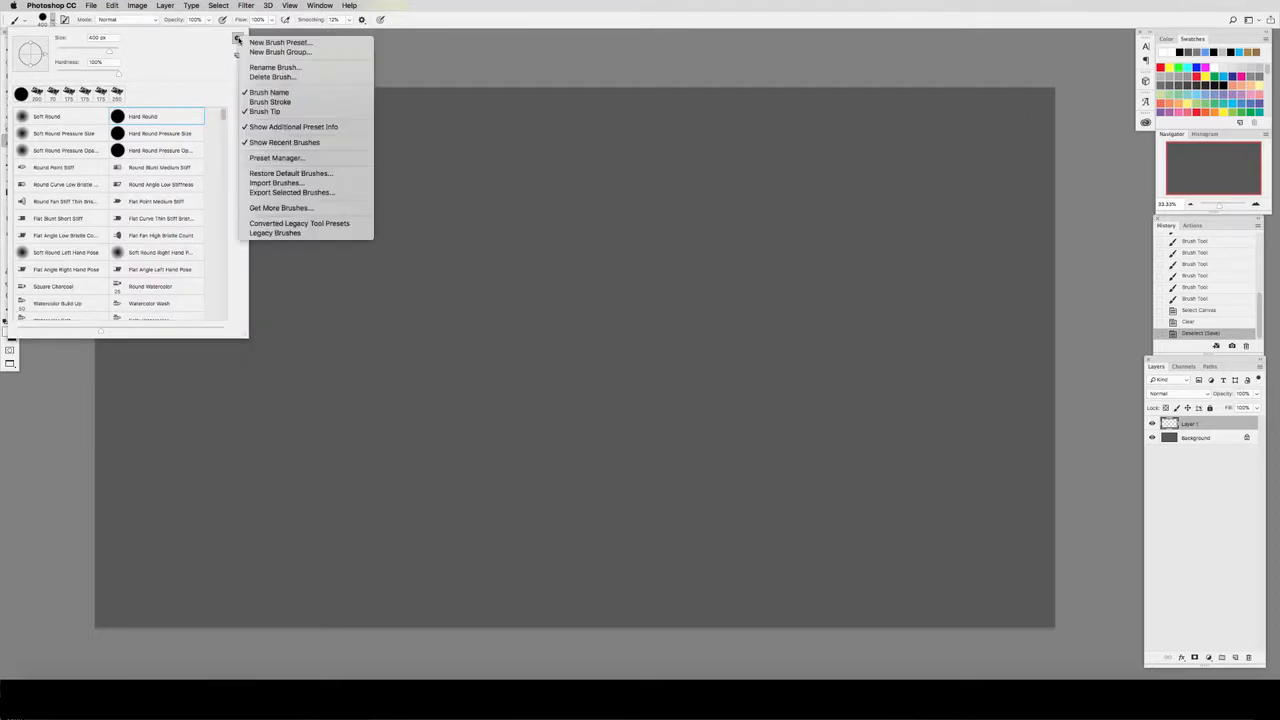
left_click(287, 184)
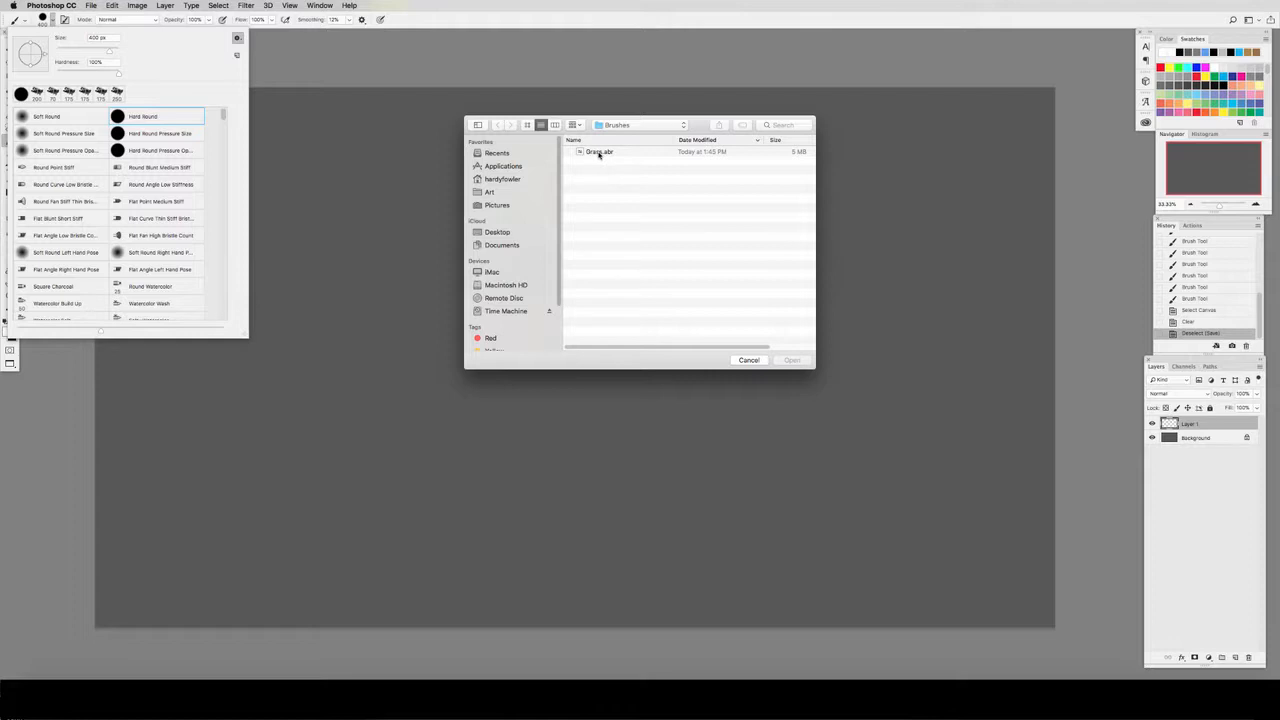
key("F1")
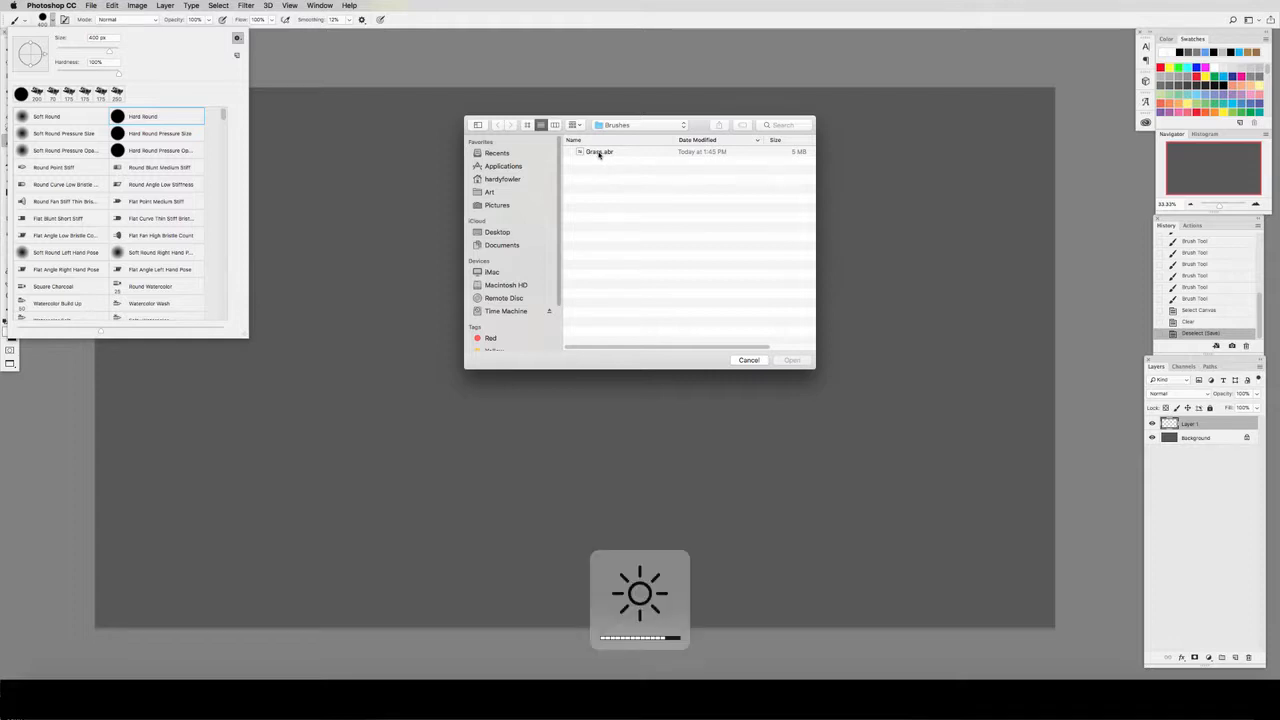
key("Escape")
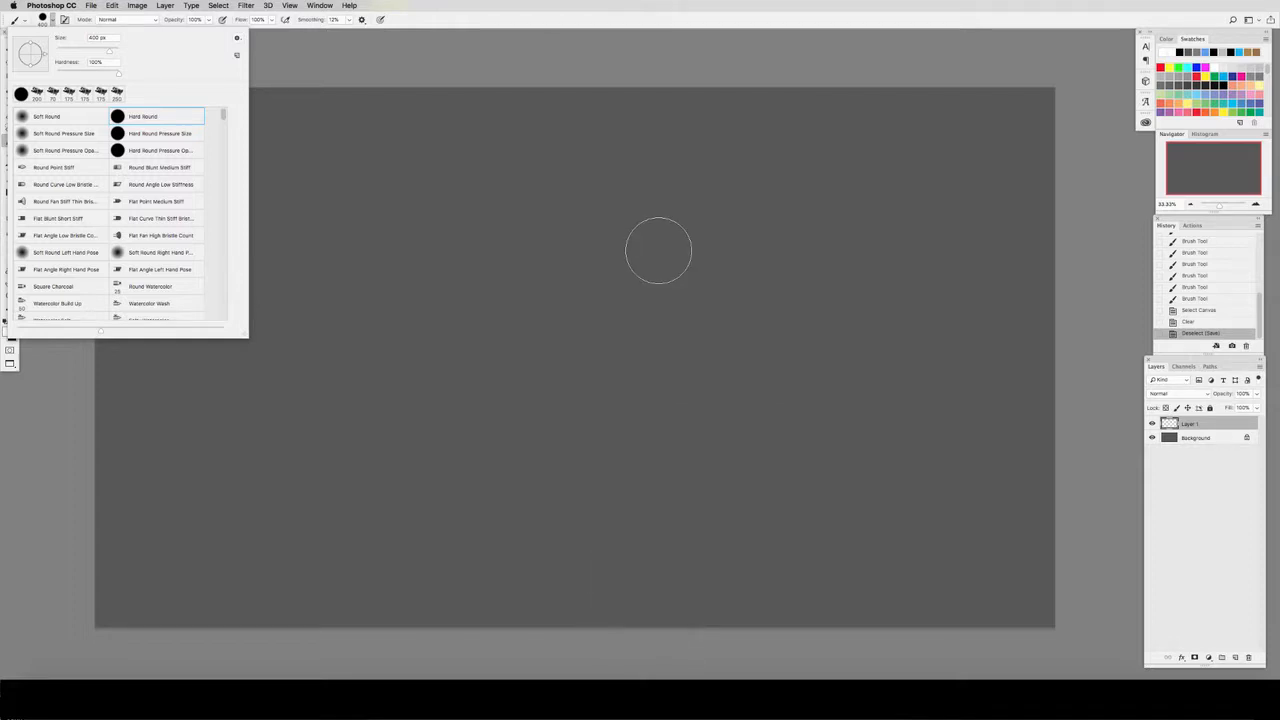
key("Escape")
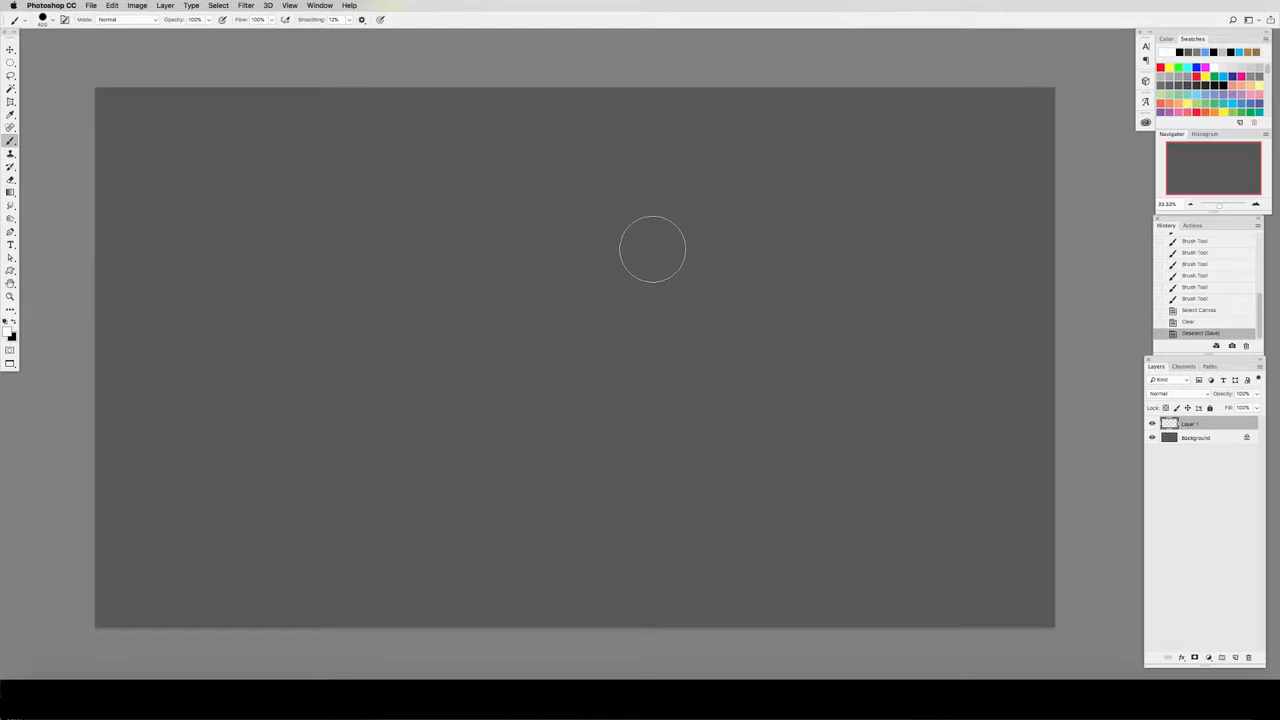
Step: Open the brush tip shape settings and adjust the round brush's size to 501 px
key("F5")
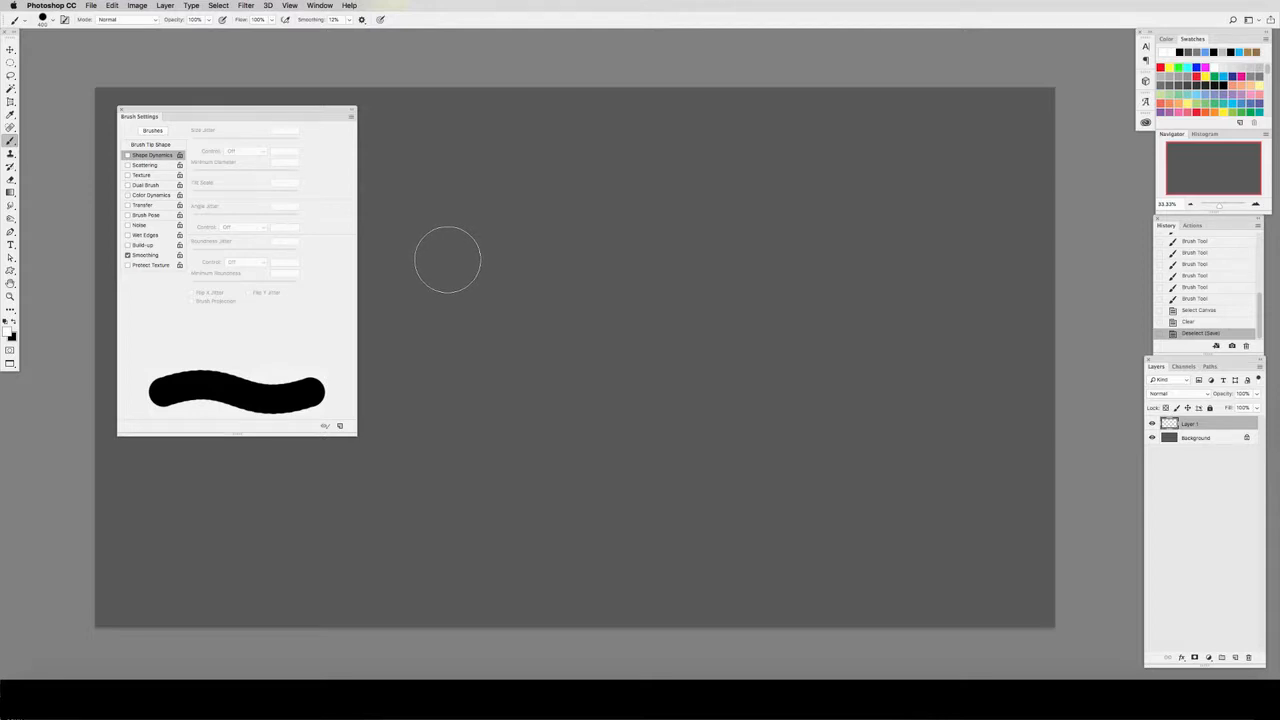
left_click(151, 146)
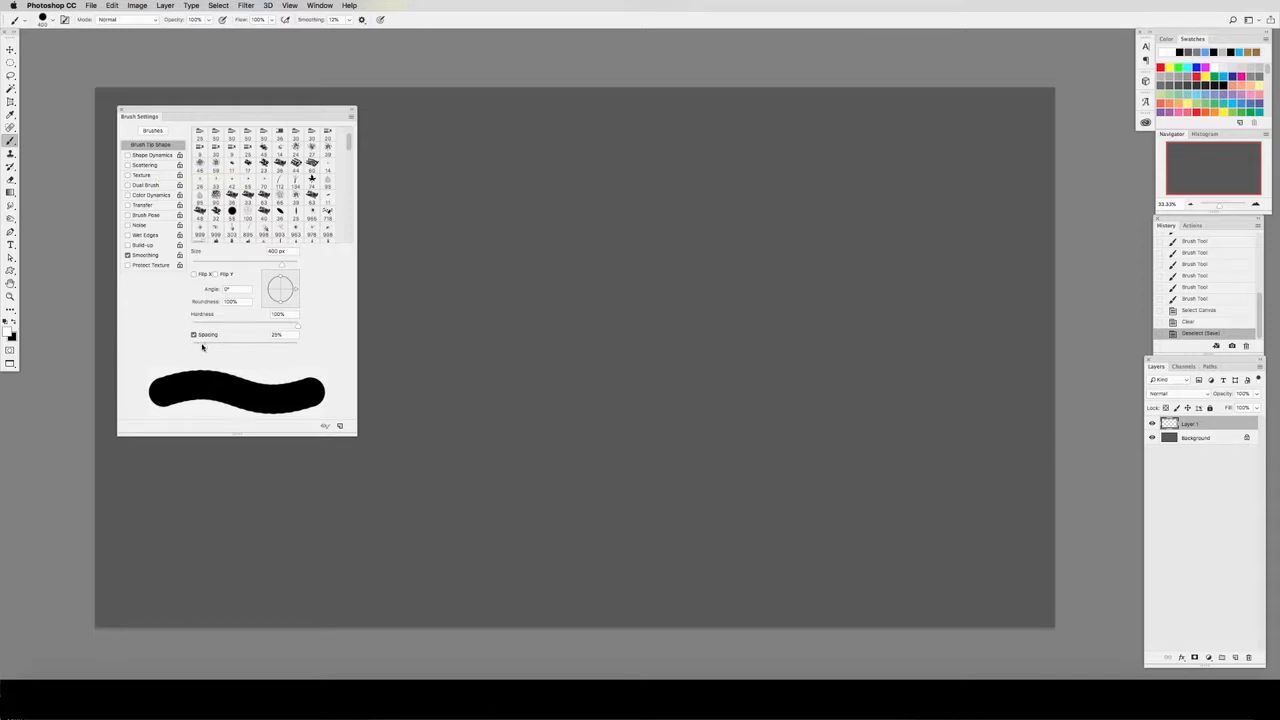
mouse_move(281, 265)
left_mouse_down()
mouse_move(204, 267)
mouse_move(277, 270)
left_mouse_up()
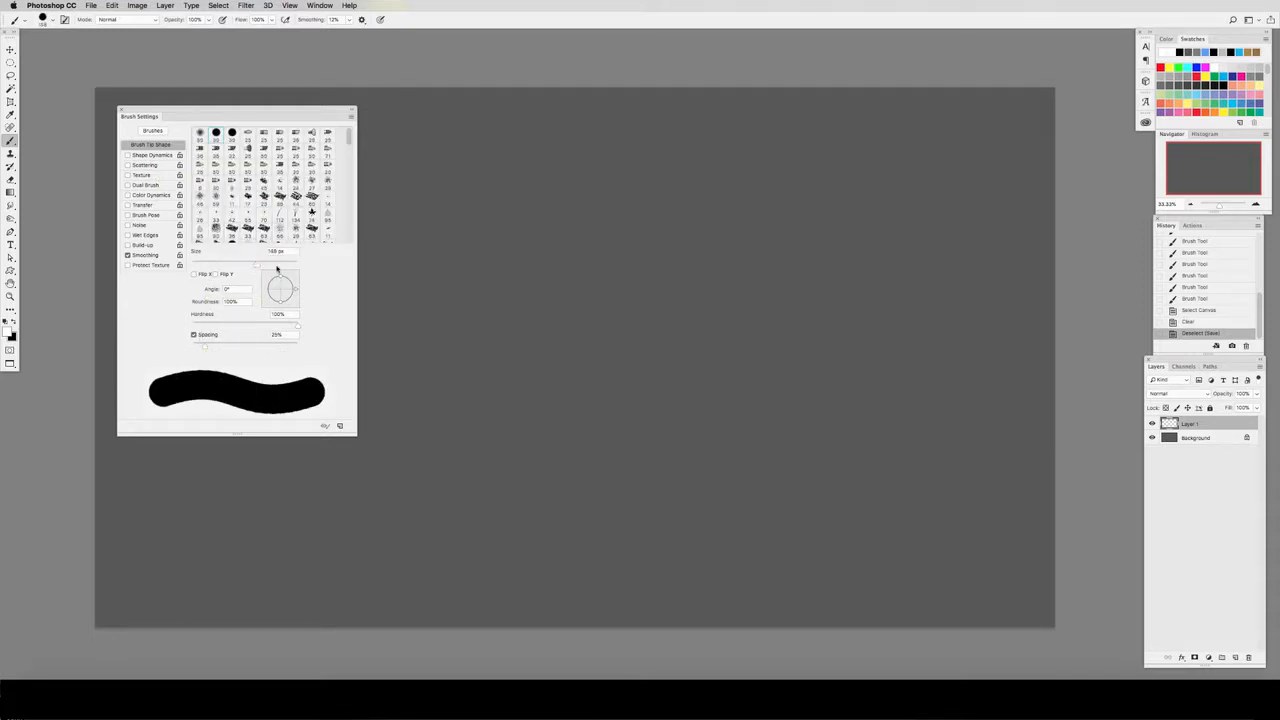
key("bracketright")
key("bracketright")
key("bracketright")
key("bracketright")
key("bracketright")
key("bracketright")
key("bracketright")
key("bracketright")
key("bracketright")
key("bracketleft")
key("bracketleft")
key("bracketleft")
key("bracketleft")
key("bracketleft")
key("bracketright")
key("bracketright")
key("bracketright")
key("bracketright")
key("bracketleft")
Step: Flatten the brush tip to a -38° angle and 29% roundness, paint a test stroke, and undo the stroke
left_click_drag(281, 282, 292, 297)
mouse_move(440, 216)
left_mouse_down()
mouse_move(489, 267)
mouse_move(592, 294)
mouse_move(603, 223)
mouse_move(671, 217)
mouse_move(866, 358)
left_mouse_up()
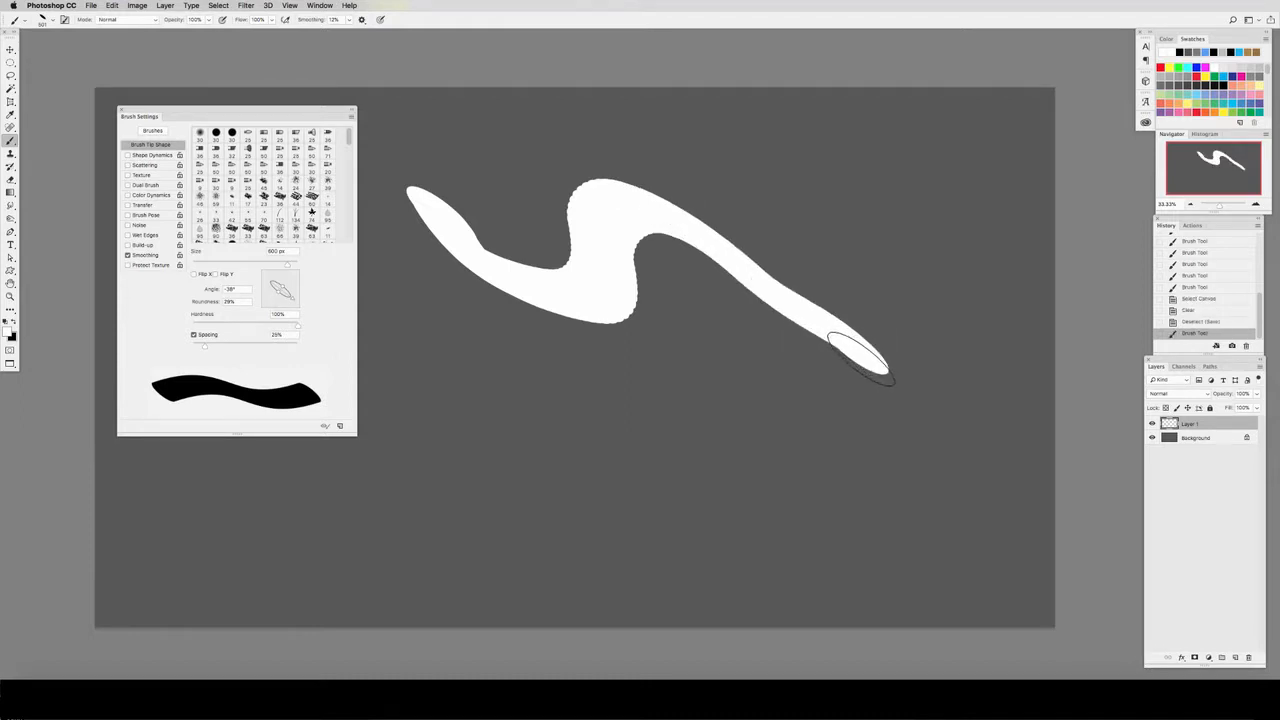
key("super+z")
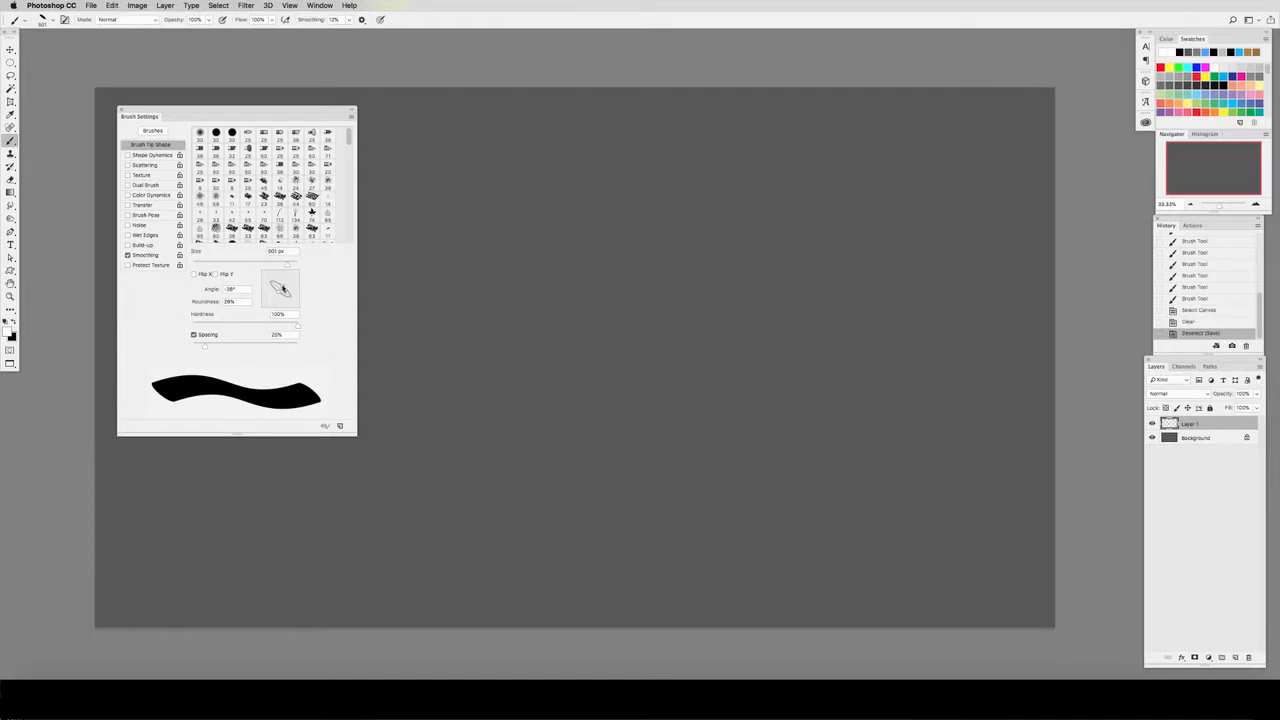
Step: Round the tip to -1° and 98% roundness, and try 0% hardness with soft test strokes that are undone
left_click_drag(282, 289, 294, 300)
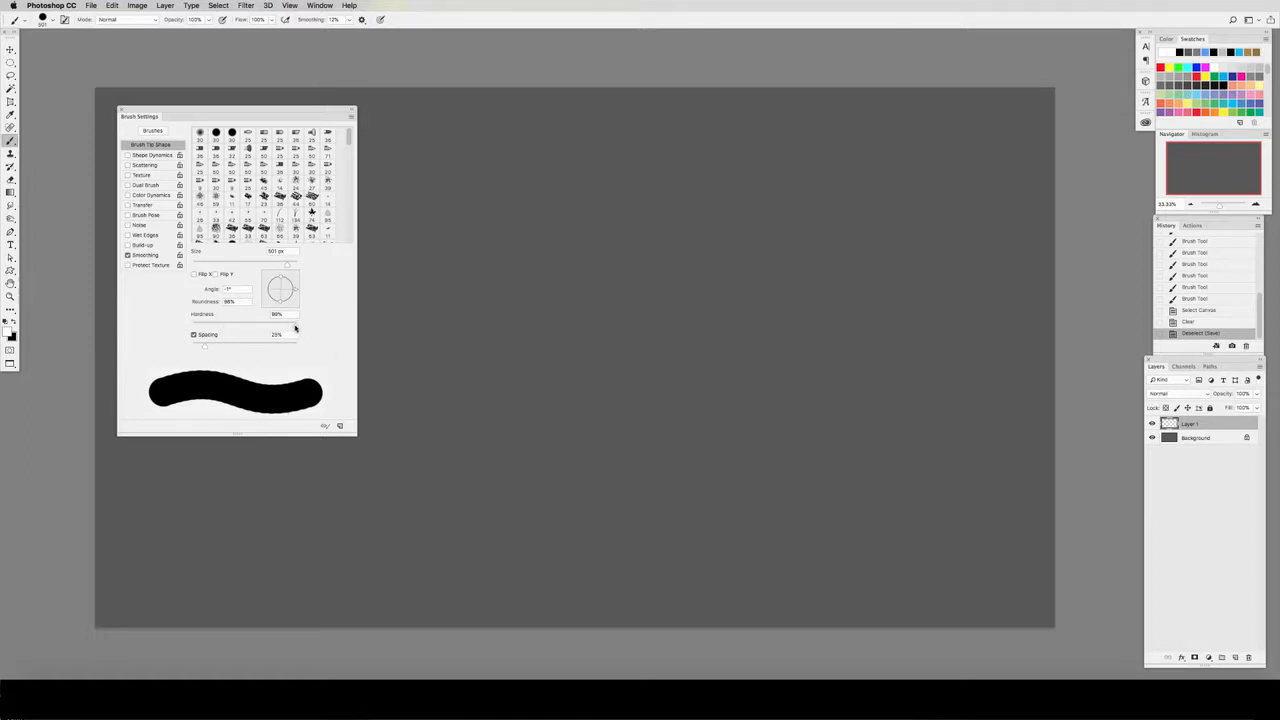
left_click_drag(294, 328, 197, 329)
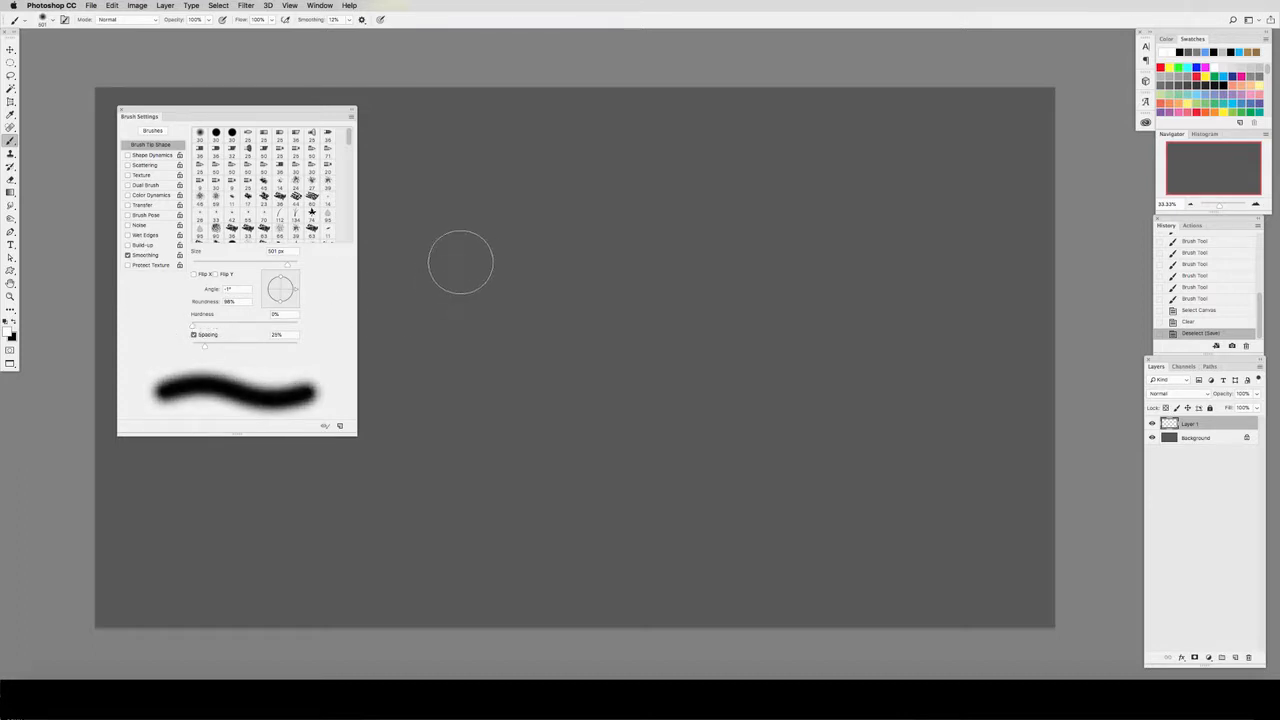
mouse_move(460, 263)
left_mouse_down()
mouse_move(549, 292)
mouse_move(696, 310)
mouse_move(791, 366)
left_mouse_up()
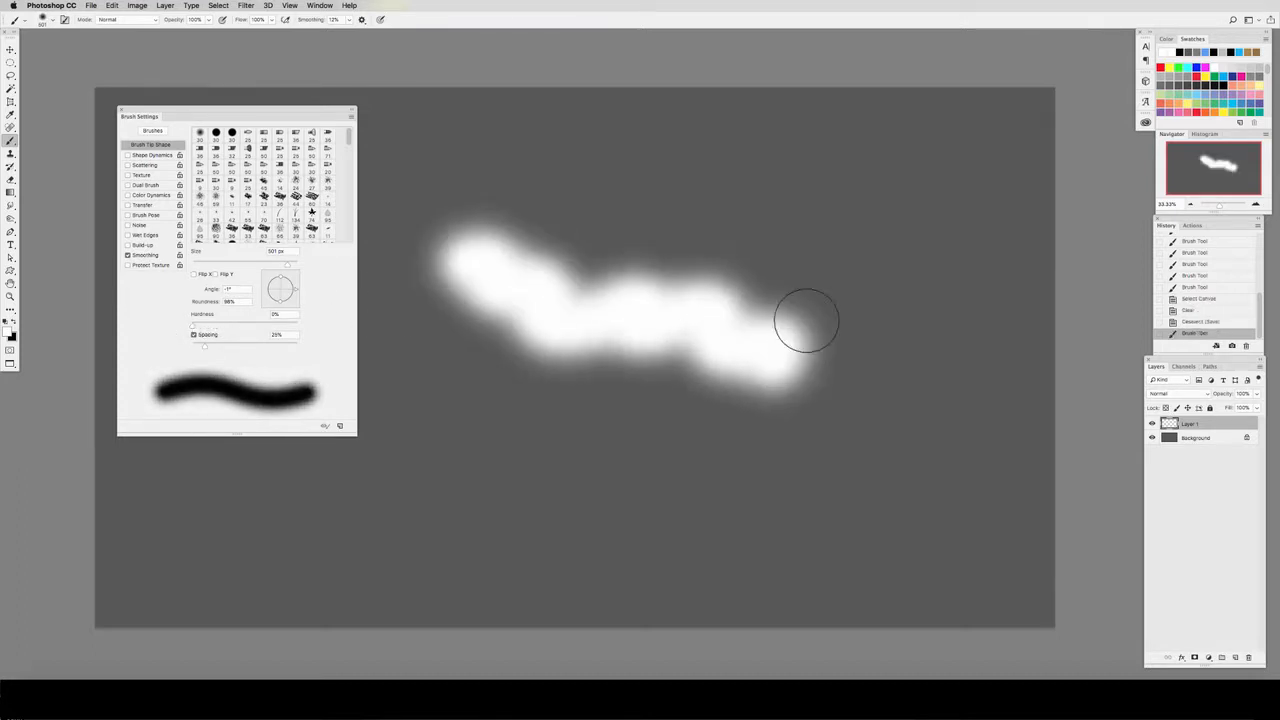
mouse_move(574, 180)
left_mouse_down()
mouse_move(620, 177)
mouse_move(835, 245)
left_mouse_up()
key("super+z")
left_click(1196, 323)
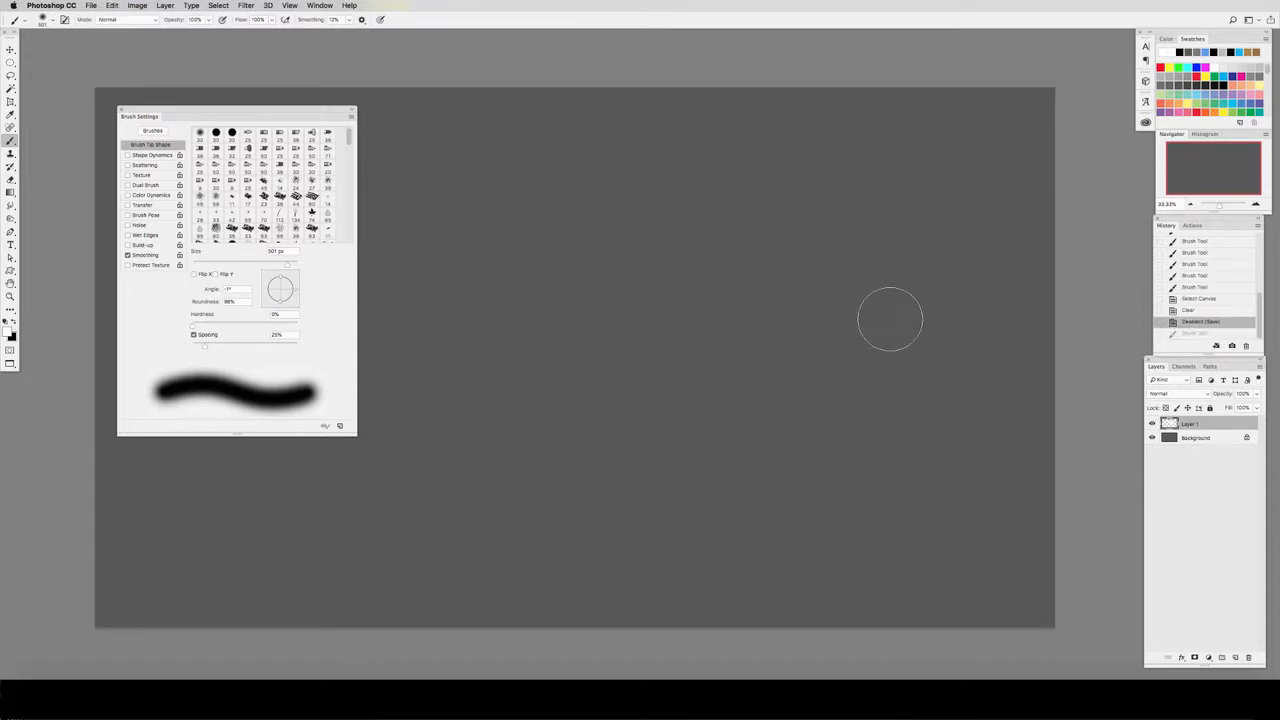
Step: Step the brush hardness up and down, finishing at 100%
key("shift+bracketright")
key("shift+bracketright")
key("shift+bracketright")
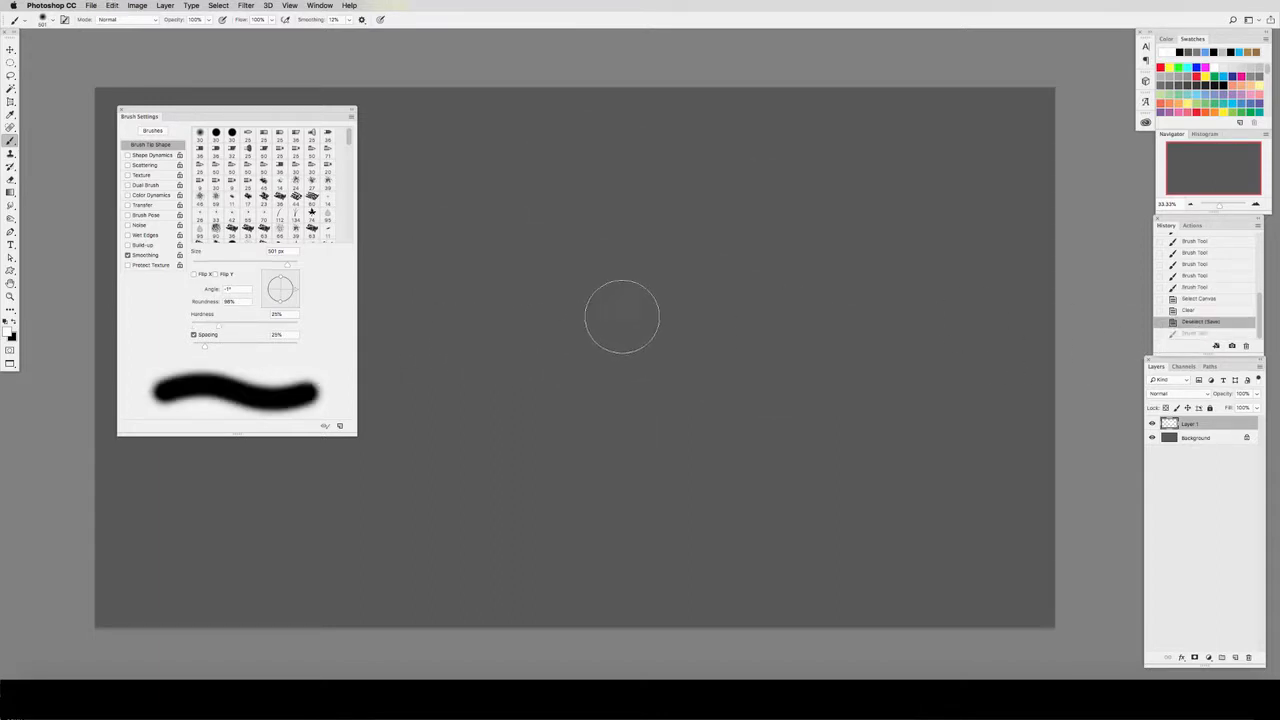
key("shift+bracketleft")
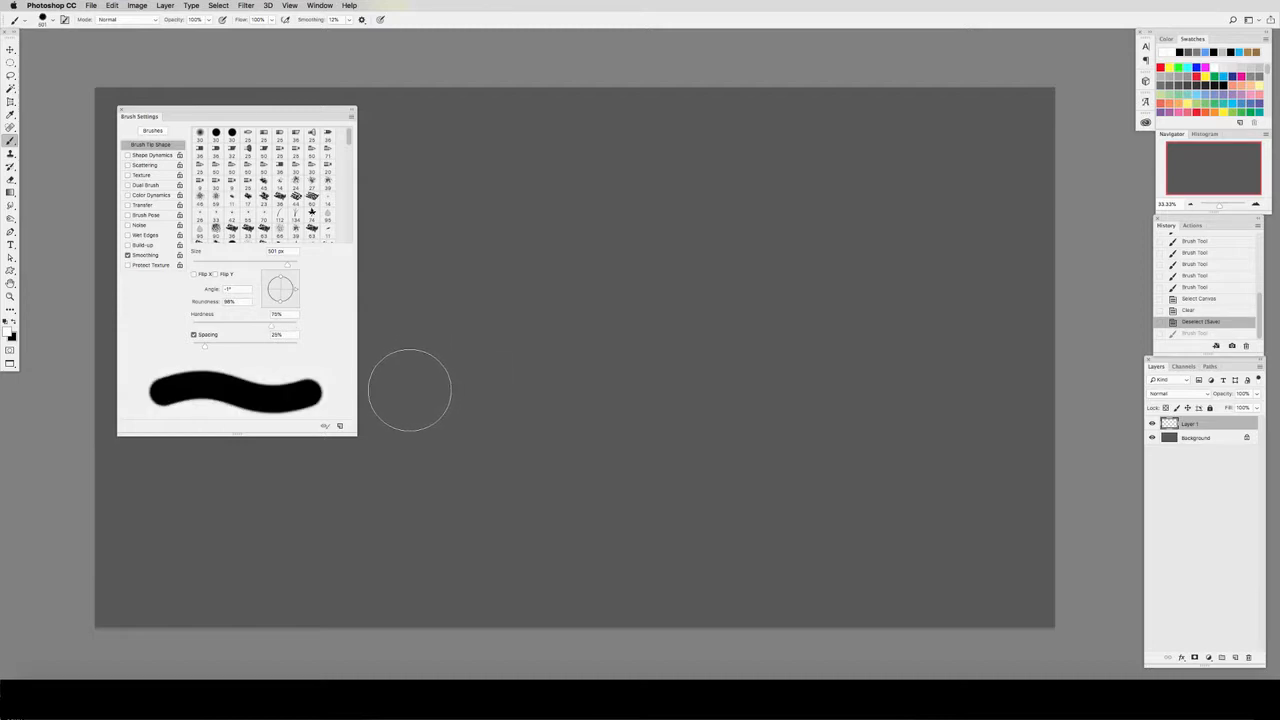
key("shift+bracketleft")
key("shift+bracketleft")
key("shift+bracketright")
key("shift+bracketright")
key("shift+bracketright")
key("shift+bracketright")
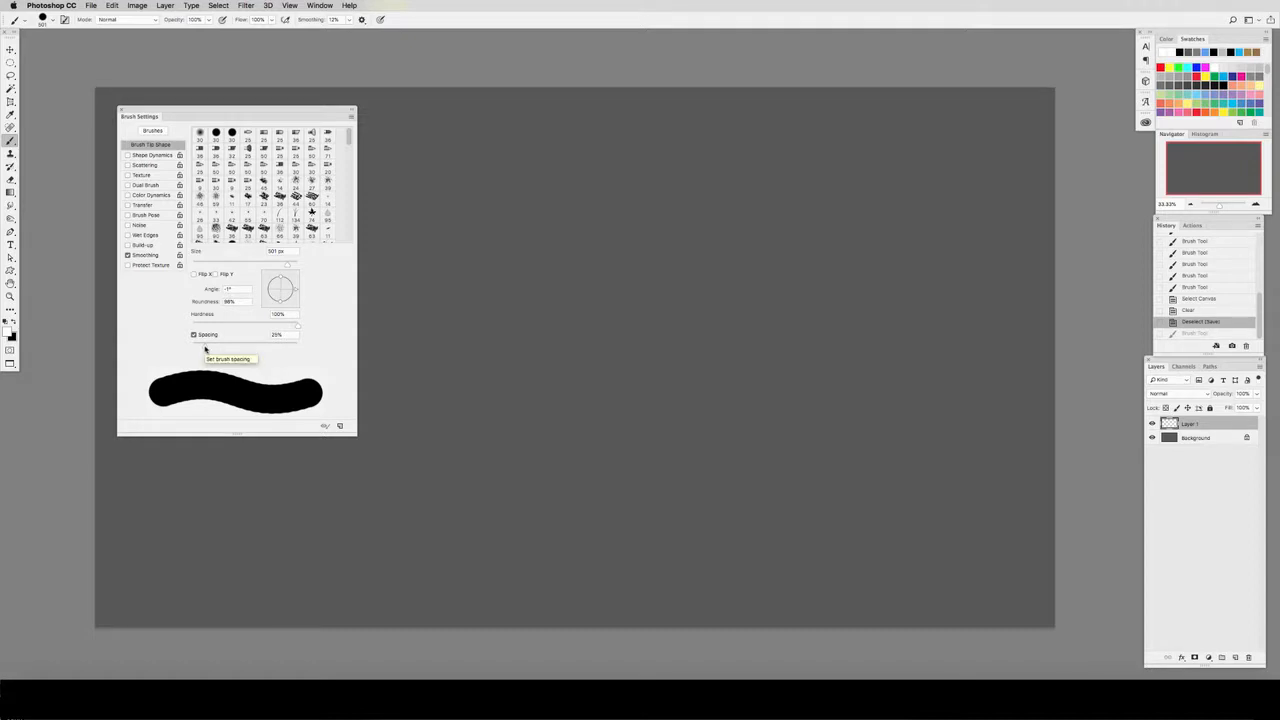
Step: Paint a wavy test stroke with the hard round brush at 25% spacing and undo it
mouse_move(205, 348)
left_mouse_down()
mouse_move(245, 349)
mouse_move(203, 349)
left_mouse_up()
mouse_move(443, 289)
left_mouse_down()
mouse_move(911, 412)
mouse_move(935, 431)
left_mouse_up()
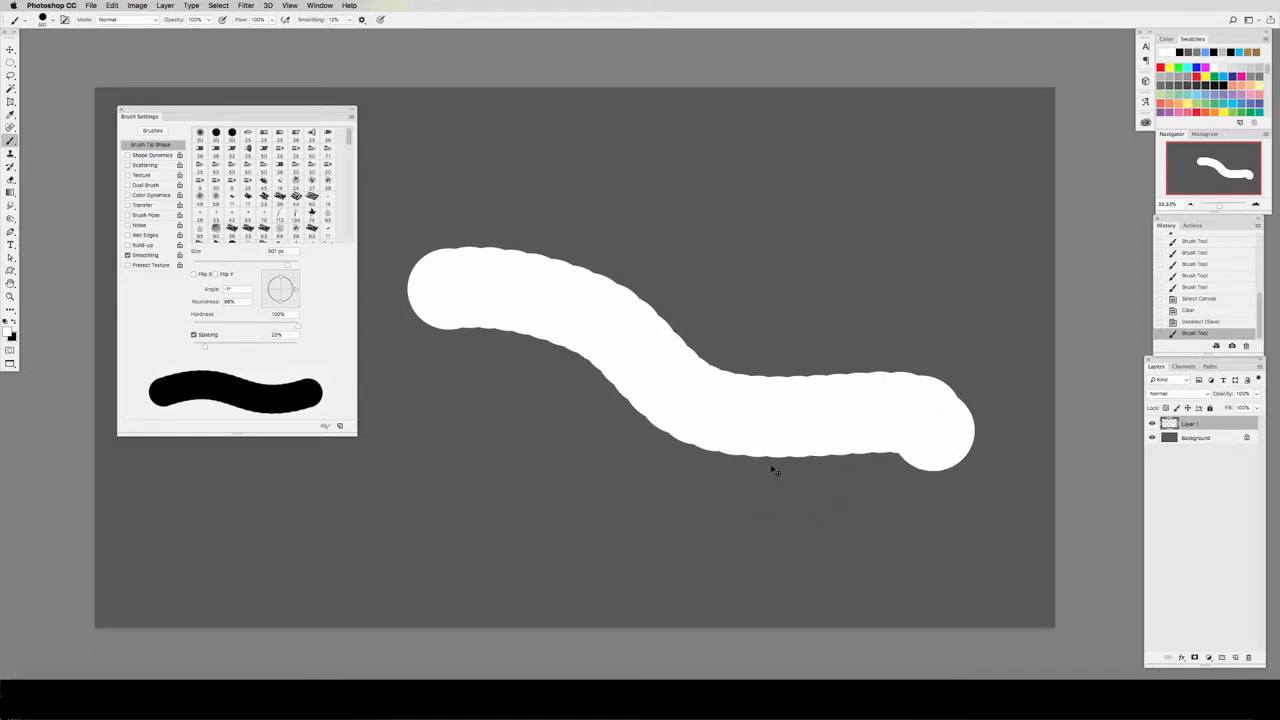
key("super+z")
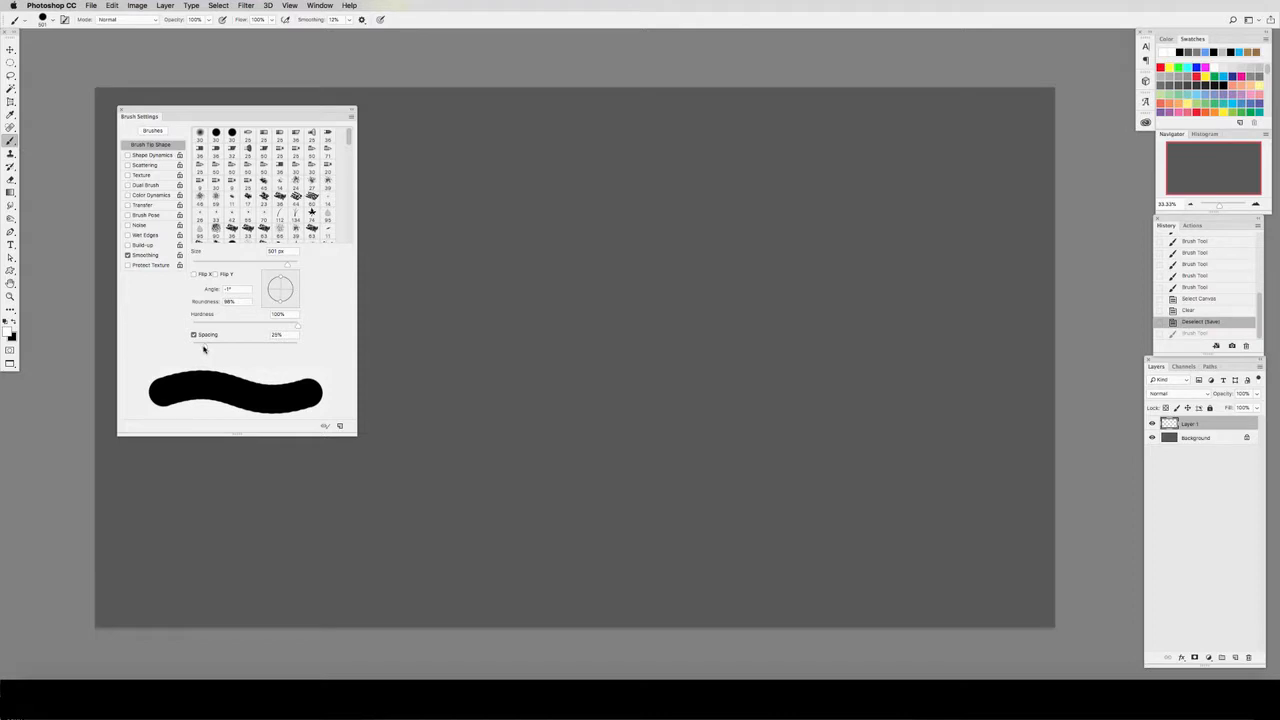
Step: Test 141% brush spacing by painting separate dots across the canvas, undo them, and restore the spacing to 25%
left_click_drag(203, 346, 256, 346)
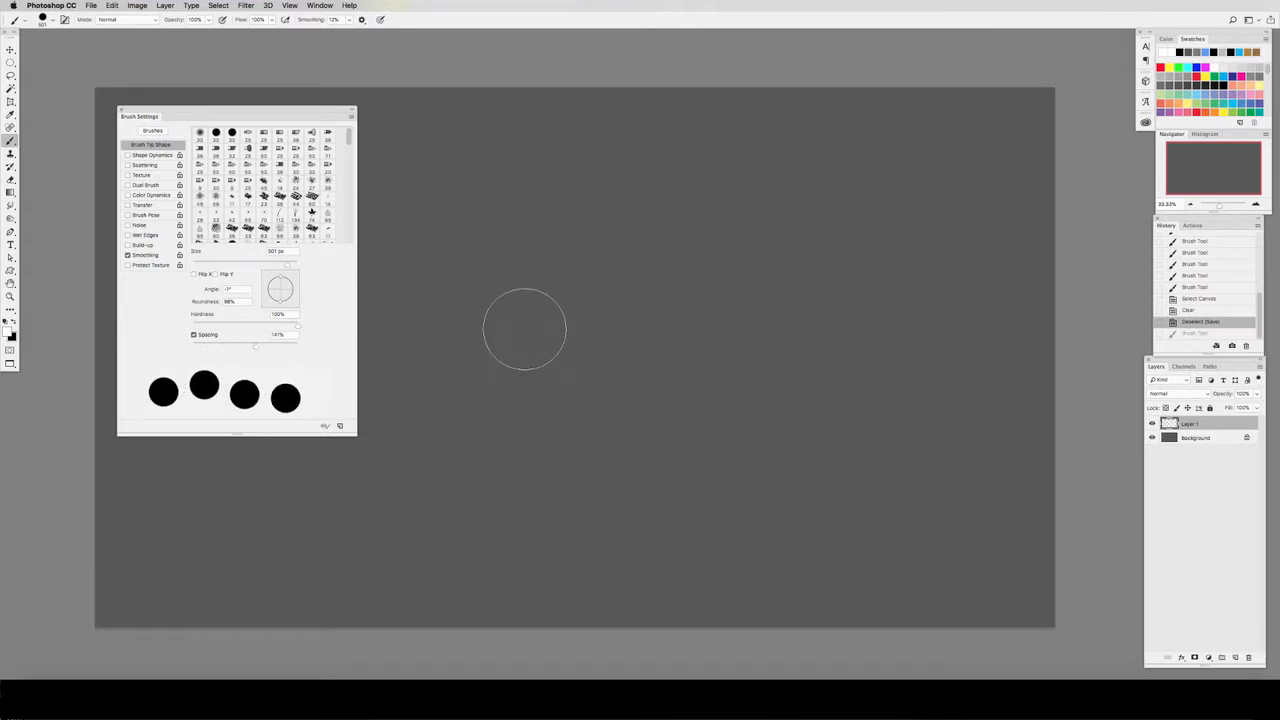
left_click(494, 320)
mouse_move(562, 328)
left_mouse_down()
mouse_move(678, 408)
mouse_move(881, 462)
mouse_move(988, 380)
mouse_move(741, 256)
mouse_move(530, 230)
mouse_move(466, 429)
mouse_move(716, 523)
mouse_move(790, 505)
left_mouse_up()
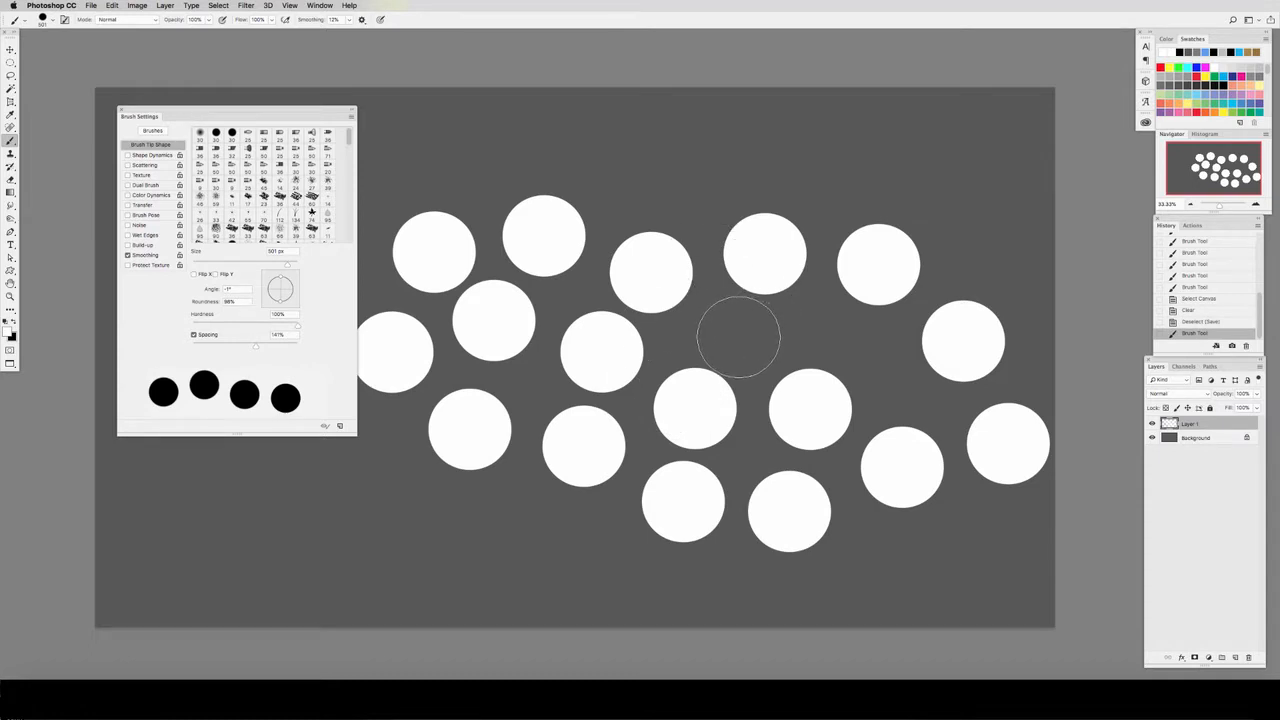
key("super+z")
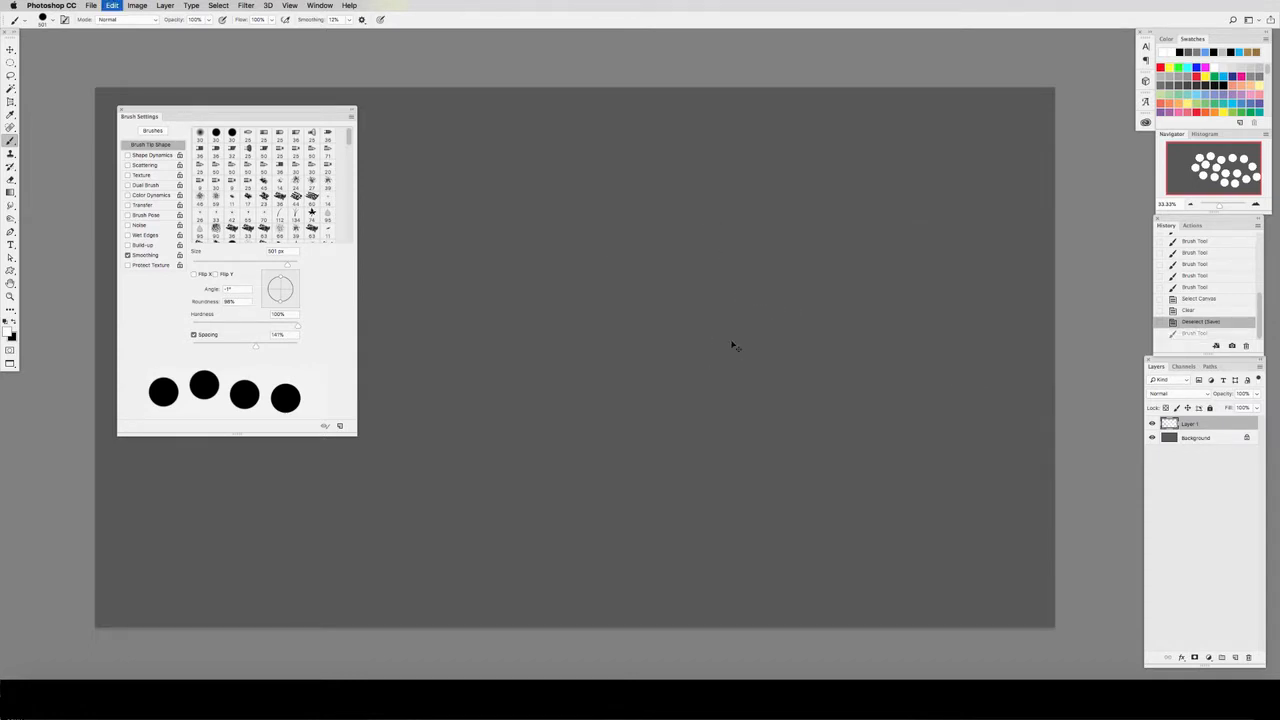
left_click(289, 338)
type("25")
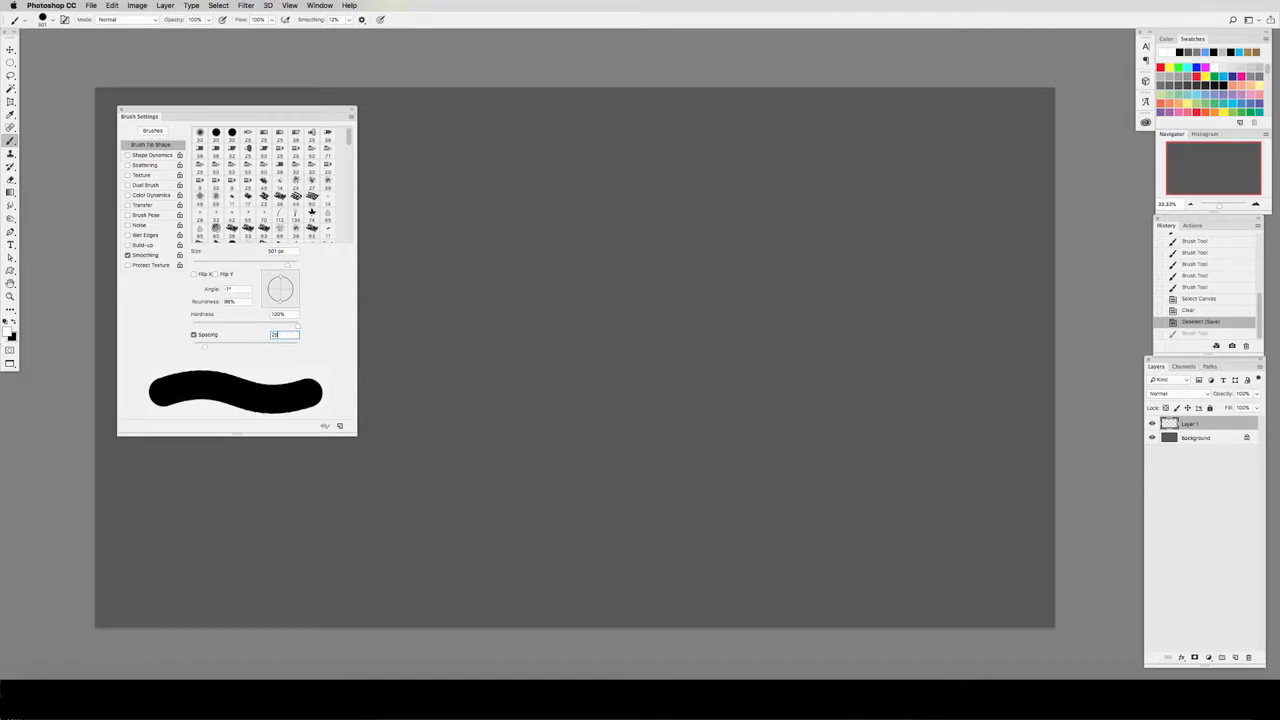
key("Return")
Step: Enable Shape Dynamics with size controlled by Pen Pressure, and test it with a winding stroke and small extra marks
left_click(151, 155)
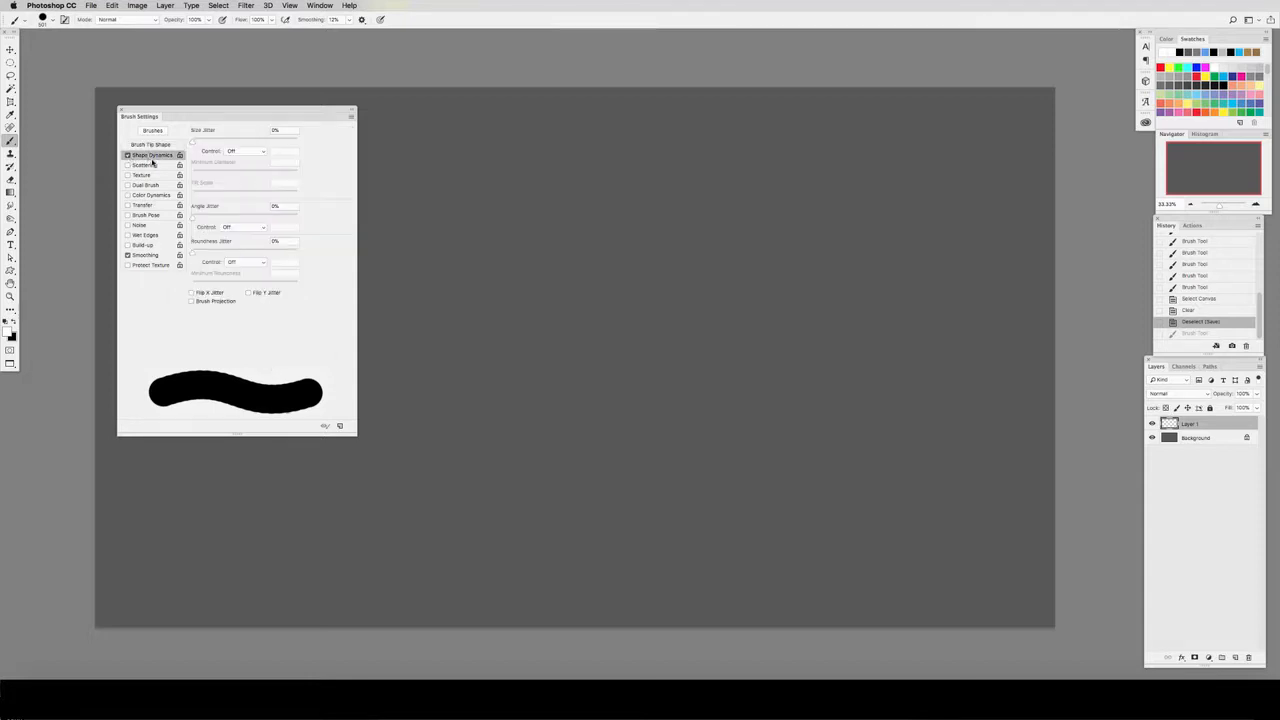
left_click(243, 152)
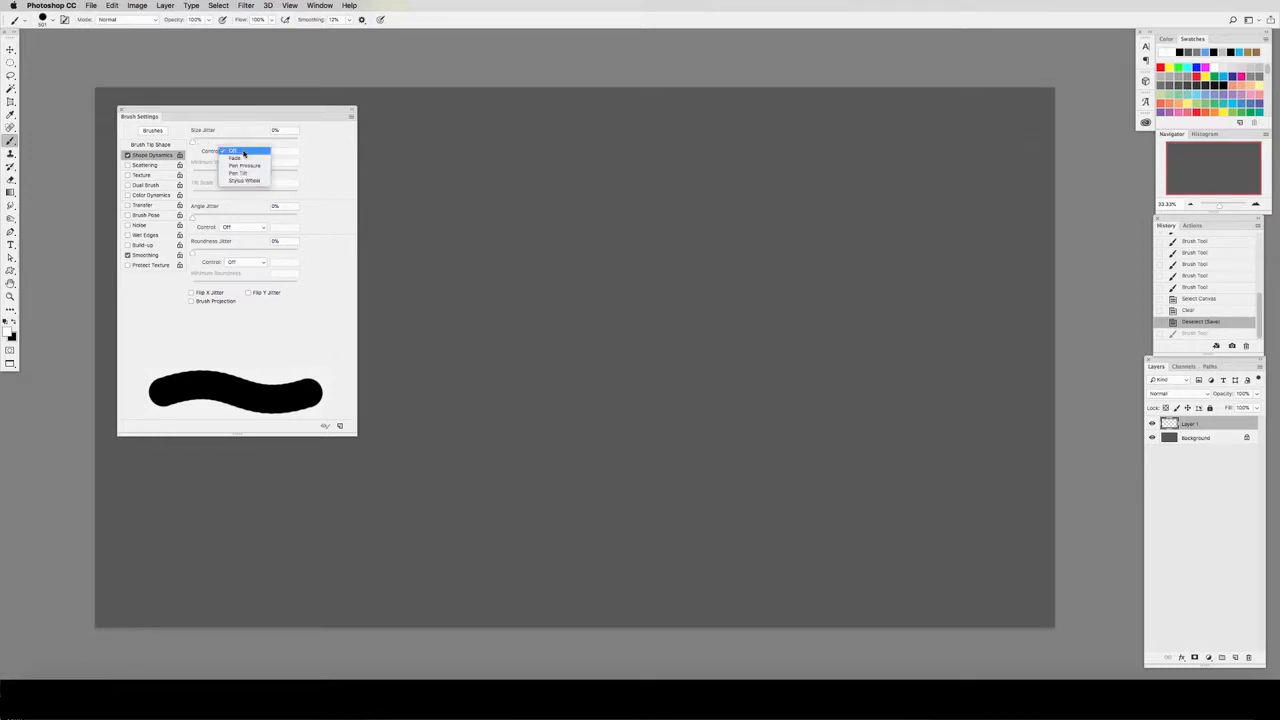
left_click(245, 165)
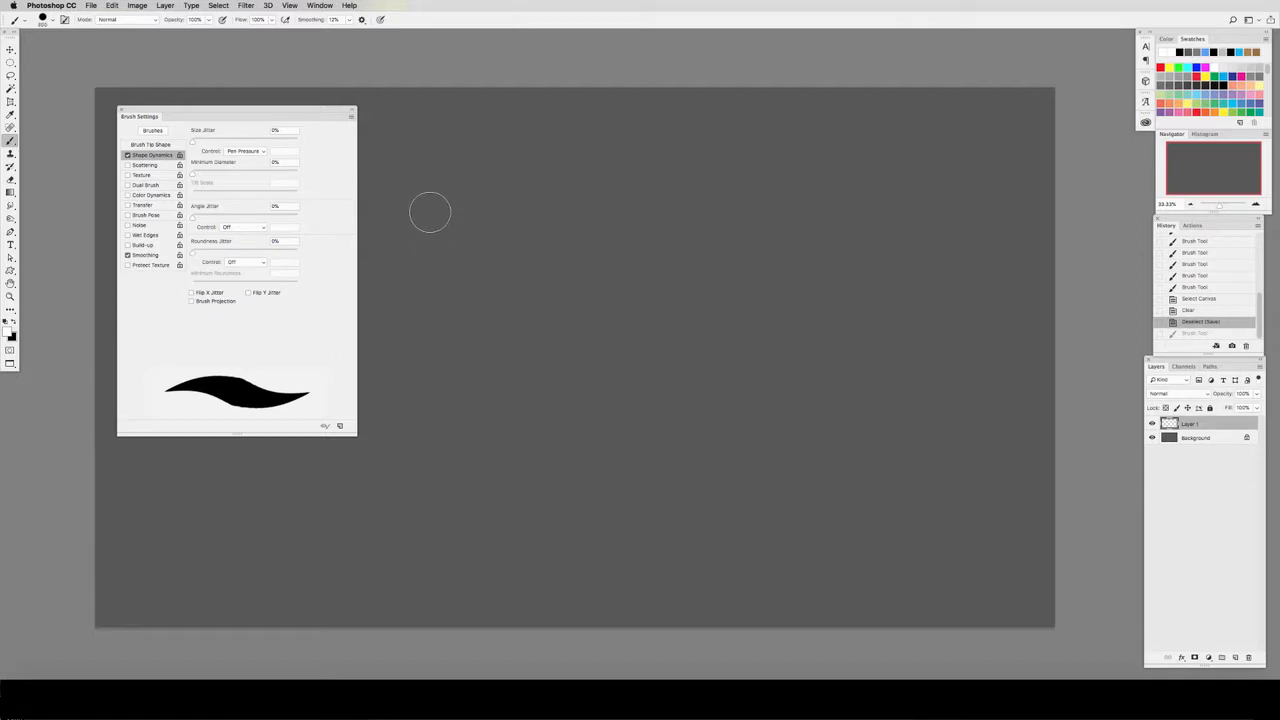
mouse_move(416, 213)
left_mouse_down()
mouse_move(611, 202)
mouse_move(743, 233)
mouse_move(733, 278)
mouse_move(516, 299)
mouse_move(507, 330)
mouse_move(585, 364)
mouse_move(763, 357)
mouse_move(807, 411)
mouse_move(535, 423)
mouse_move(500, 434)
left_mouse_up()
left_click(495, 447)
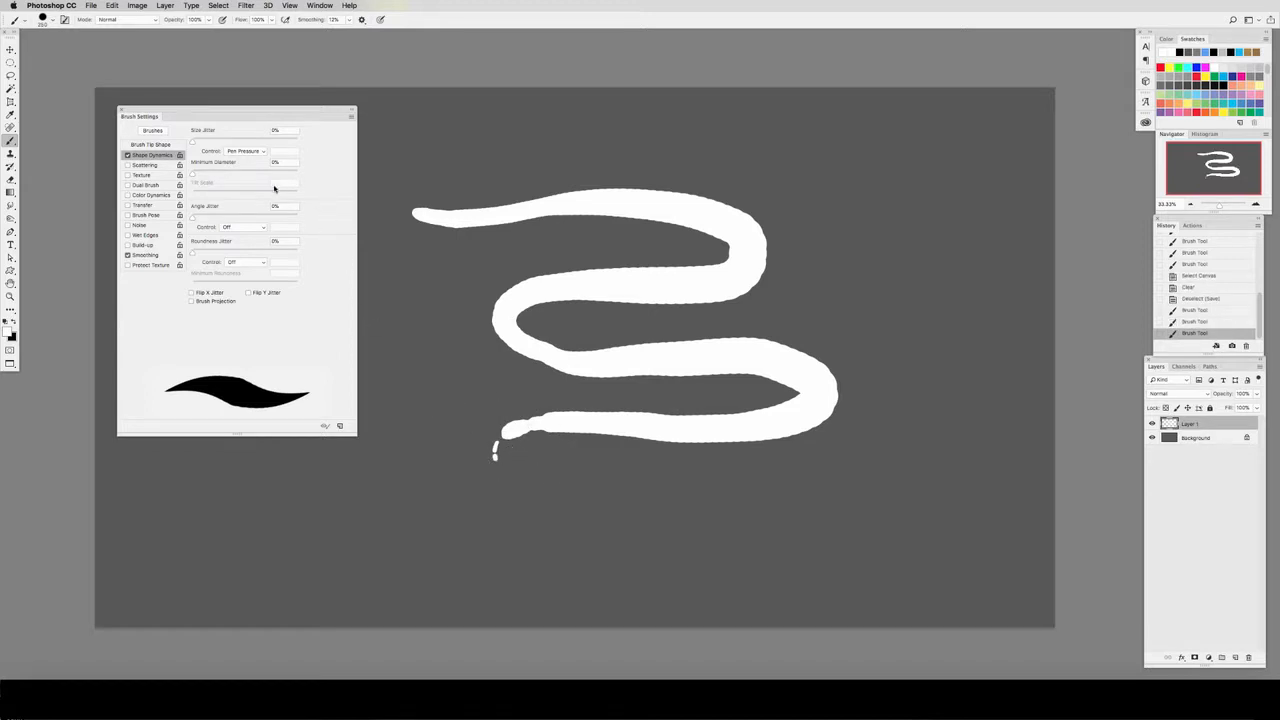
key("ctrl+z")
Step: Set the size jitter to 30%, test it with a stroke, and revert the canvas to before all test strokes
left_click_drag(197, 145, 225, 143)
mouse_move(290, 527)
left_mouse_down()
mouse_move(740, 534)
mouse_move(831, 523)
left_mouse_up()
key("ctrl+z")
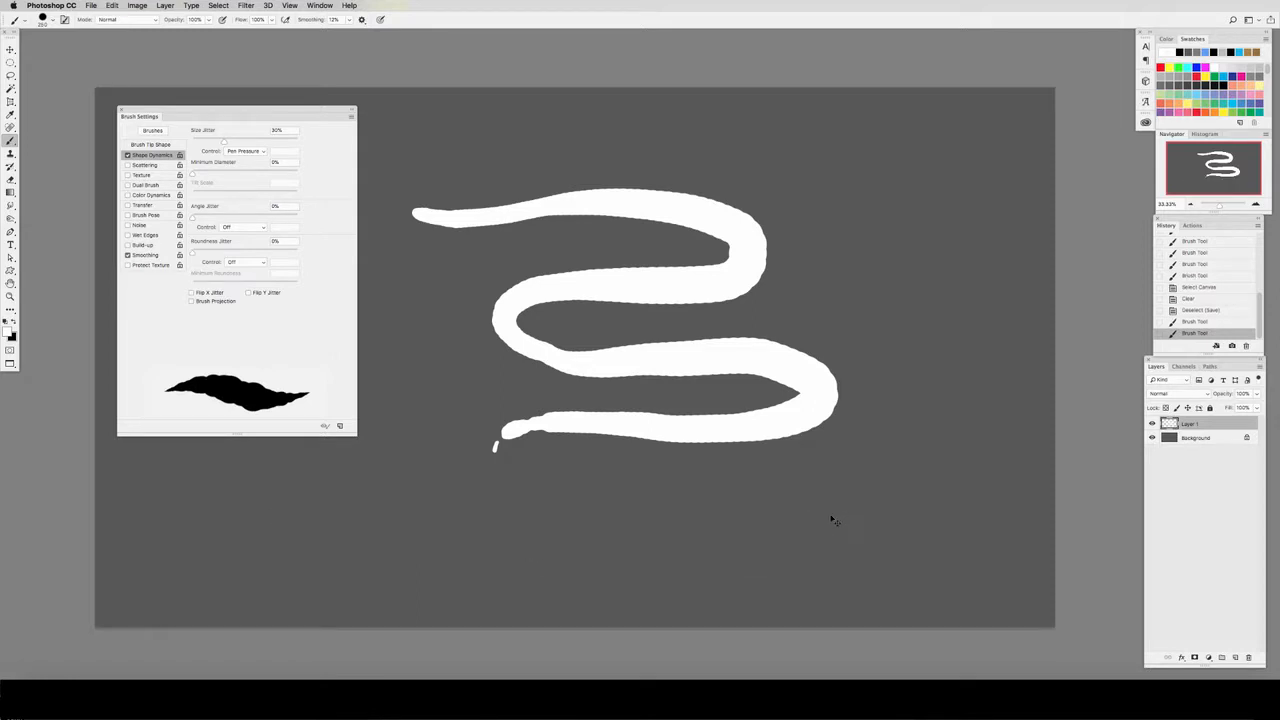
left_click(1192, 321)
left_click(1198, 310)
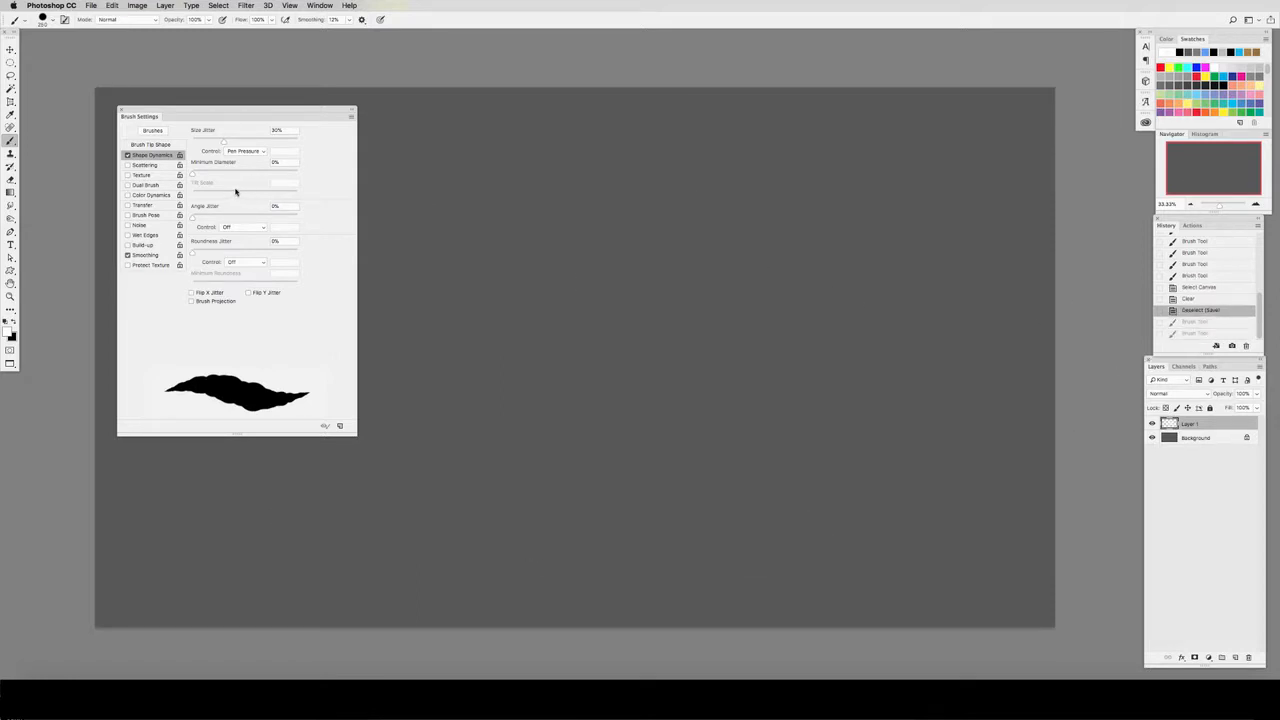
Step: Set the minimum diameter to 36%, paint a diagonal test stroke, and undo the stroke
left_click_drag(194, 175, 230, 174)
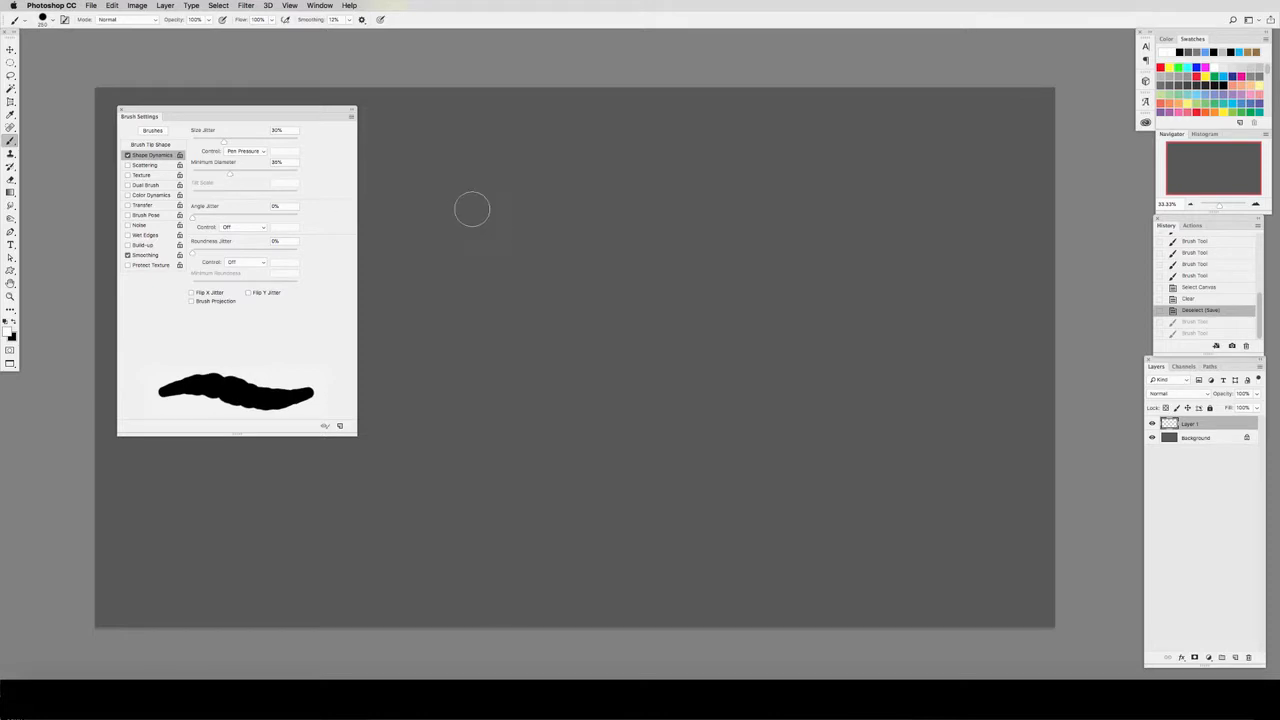
left_click_drag(461, 205, 836, 306)
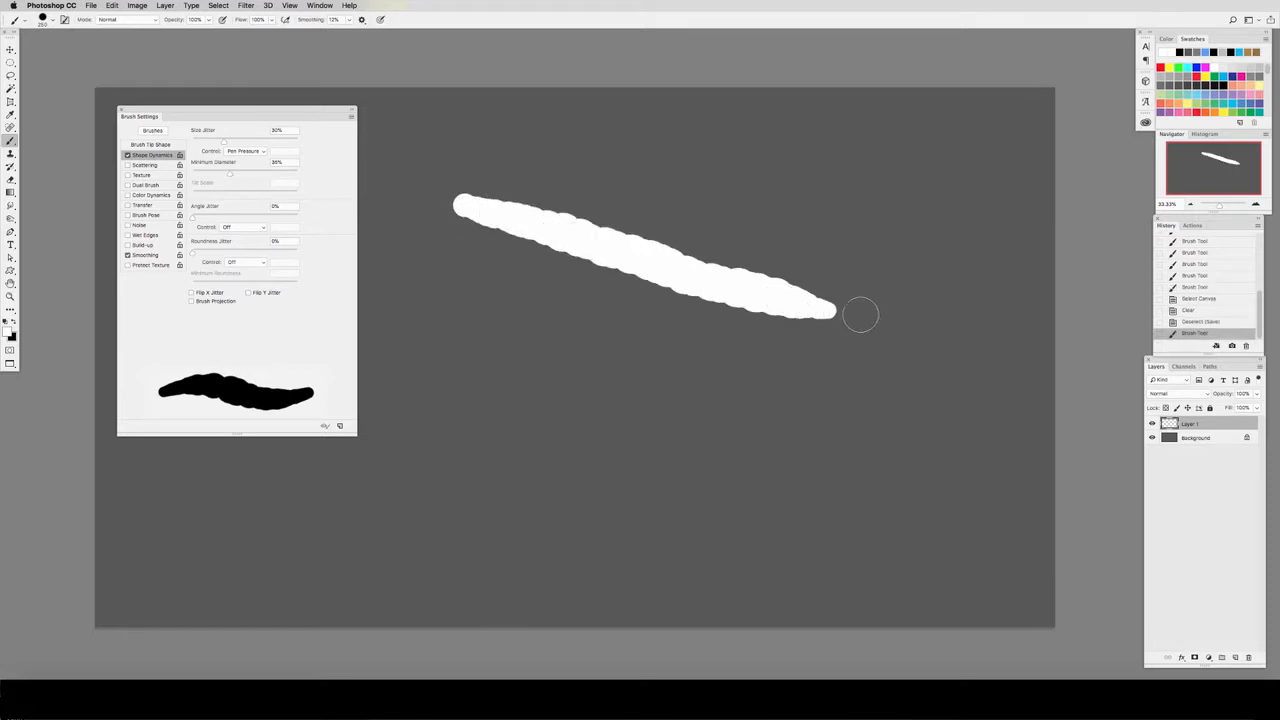
key("ctrl+z")
Step: Set the angle jitter to 47% and roundness jitter to 77%, and paint a nearly horizontal test stroke
left_click_drag(195, 217, 212, 217)
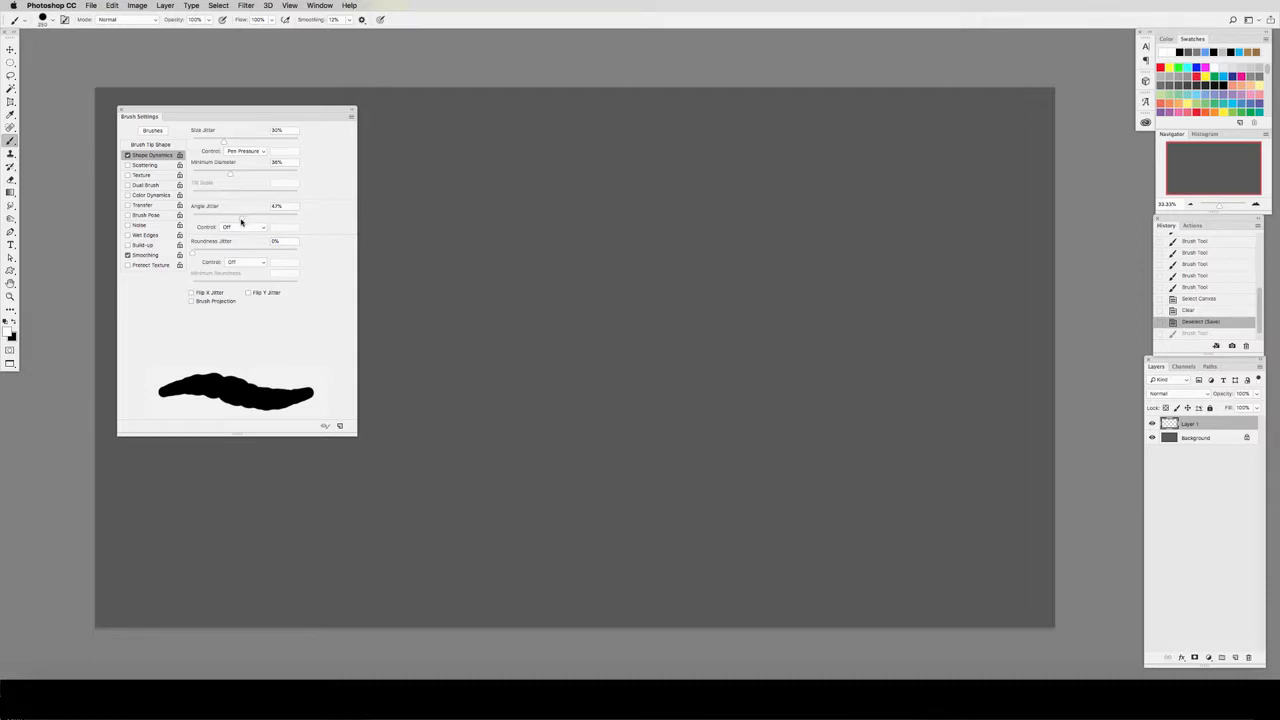
mouse_move(193, 254)
left_mouse_down()
mouse_move(293, 255)
mouse_move(277, 255)
left_mouse_up()
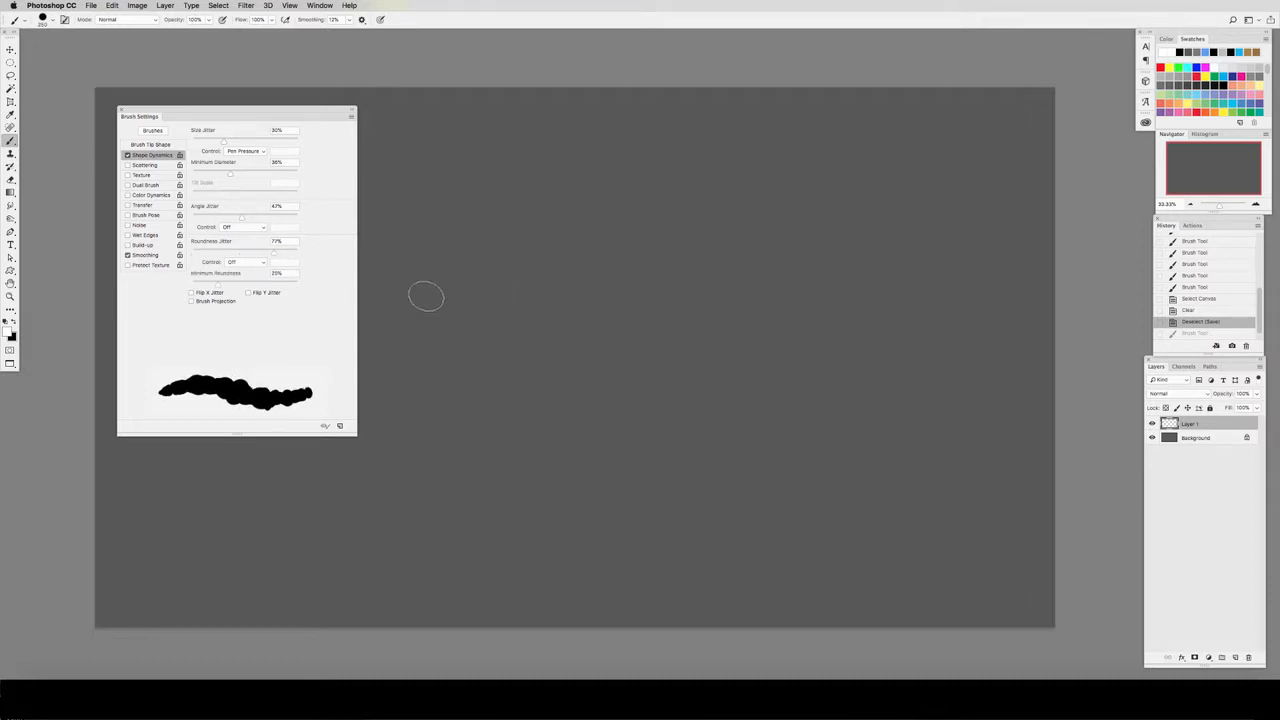
left_click_drag(428, 296, 910, 317)
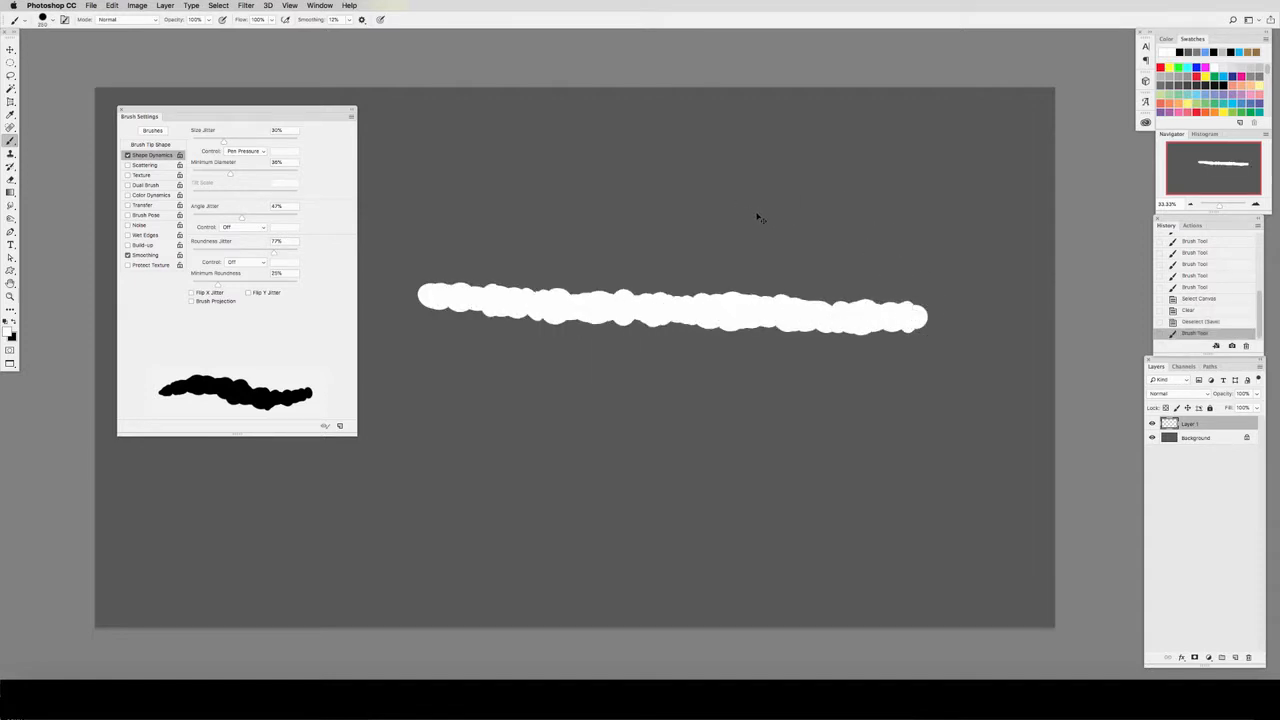
Step: Undo the last test stroke and review the control options for angle and roundness jitter, leaving both set to Off
key("super+z")
left_click(233, 229)
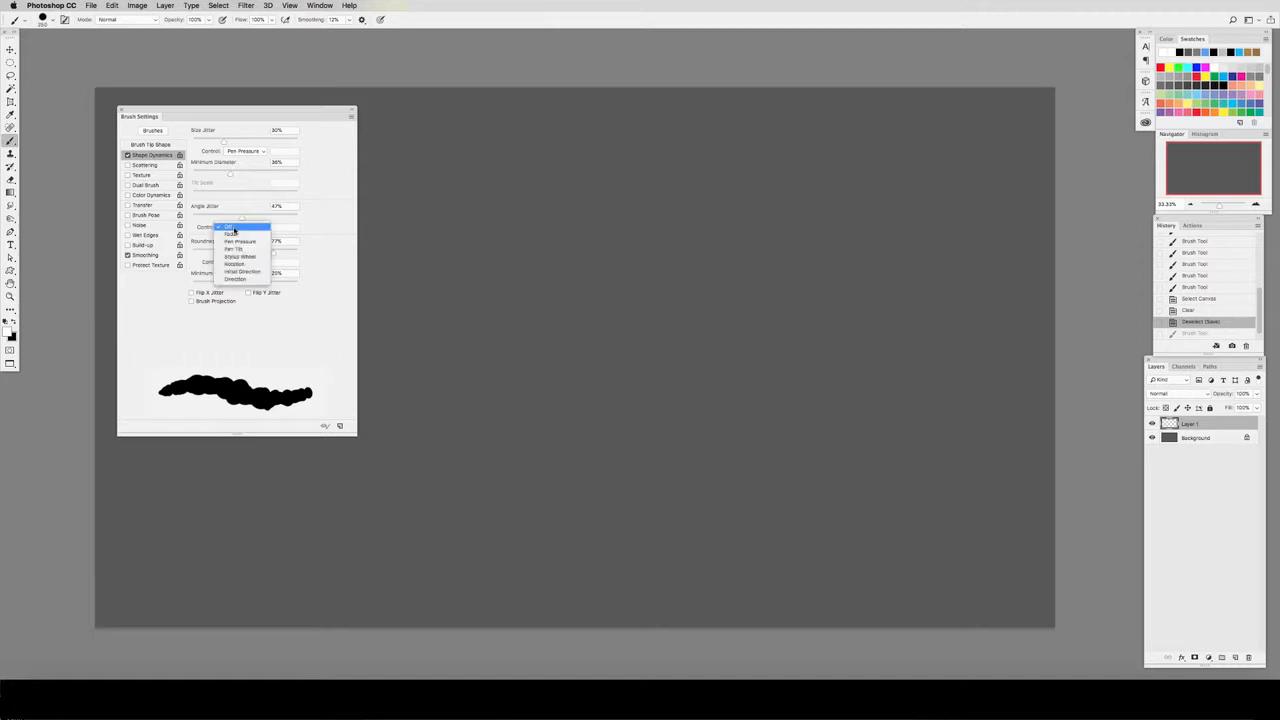
left_click(238, 234)
left_click(242, 263)
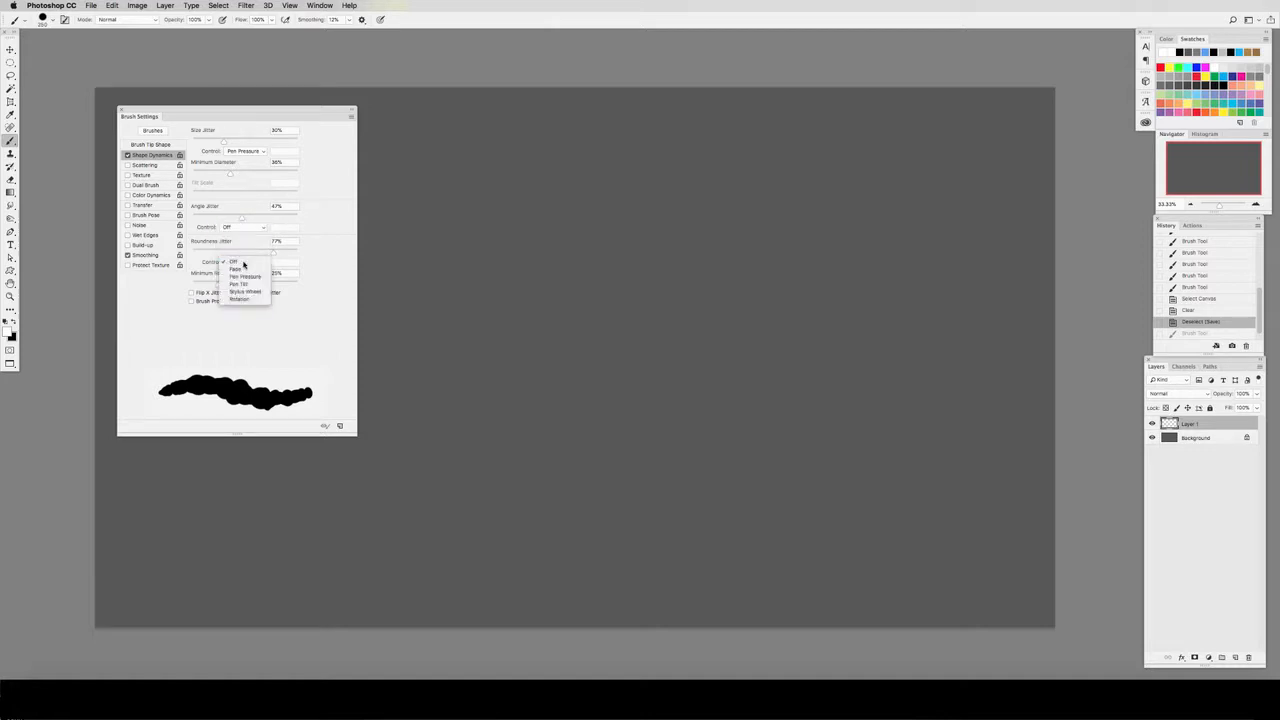
left_click(242, 263)
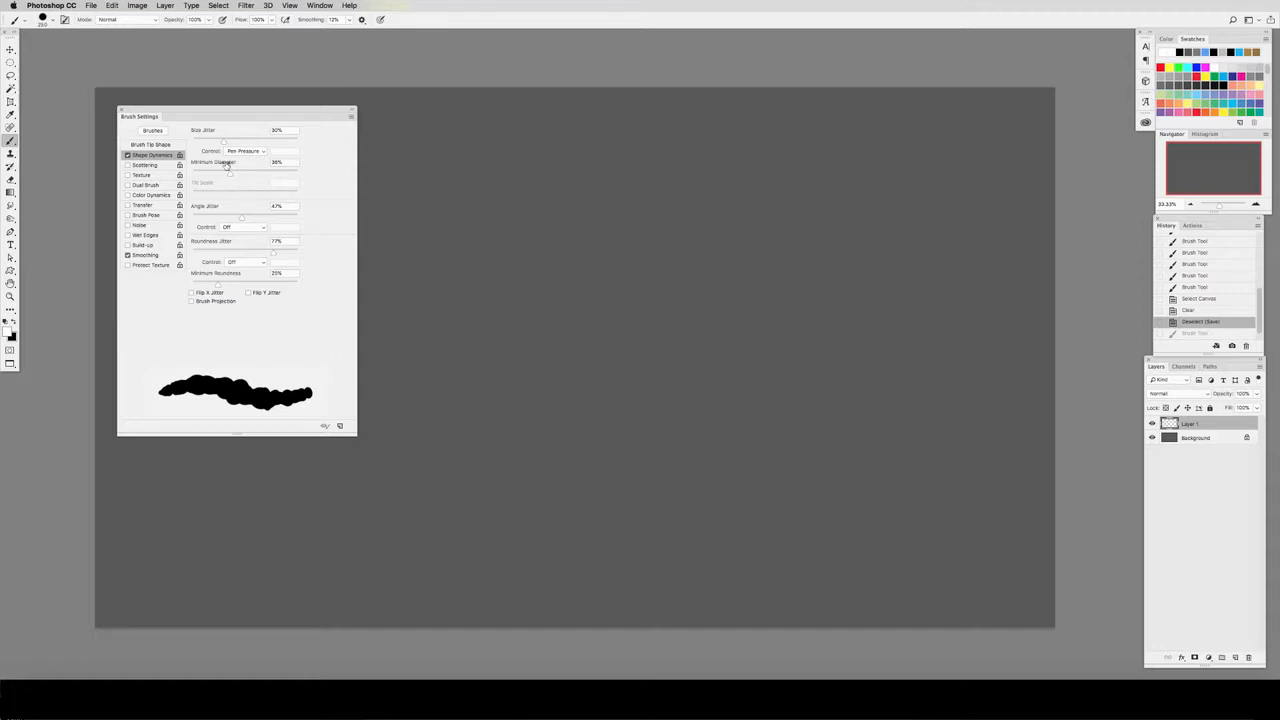
Step: Reset the size jitter, minimum diameter, angle jitter and roundness jitter to 0%
left_click_drag(227, 166, 167, 181)
mouse_move(211, 218)
left_mouse_down()
mouse_move(164, 221)
mouse_move(163, 255)
left_mouse_up()
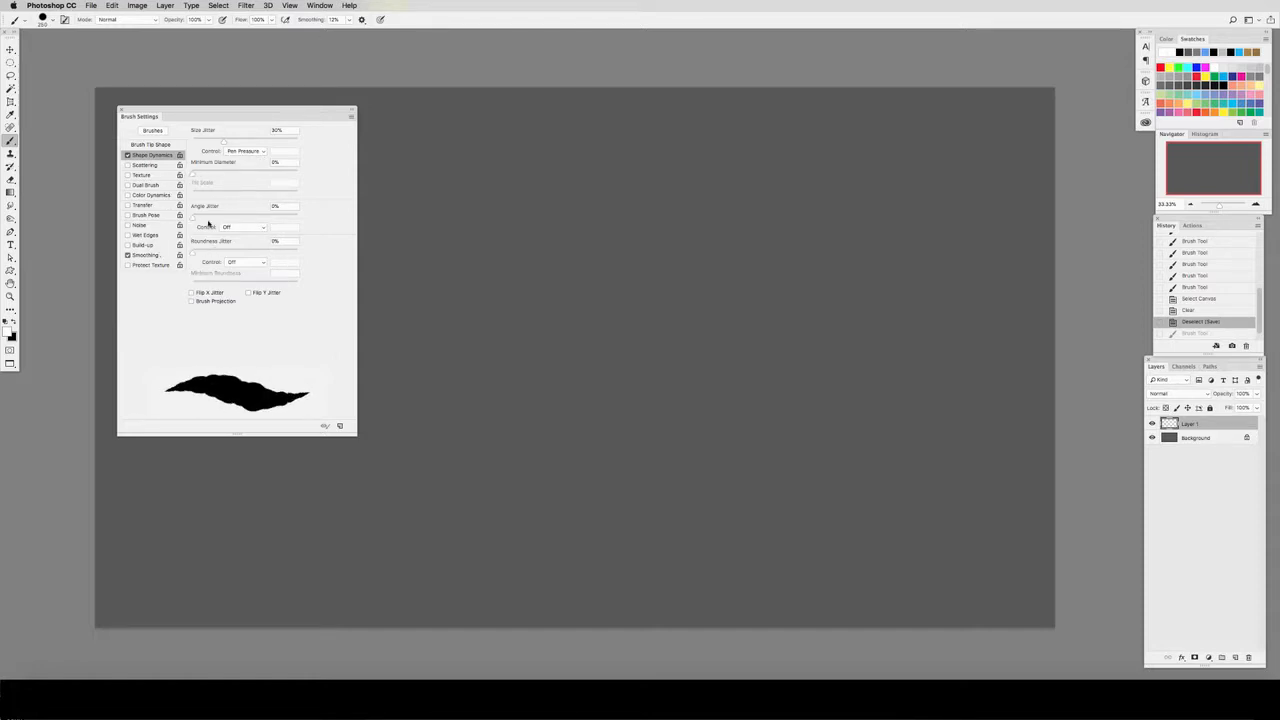
left_click_drag(225, 141, 186, 146)
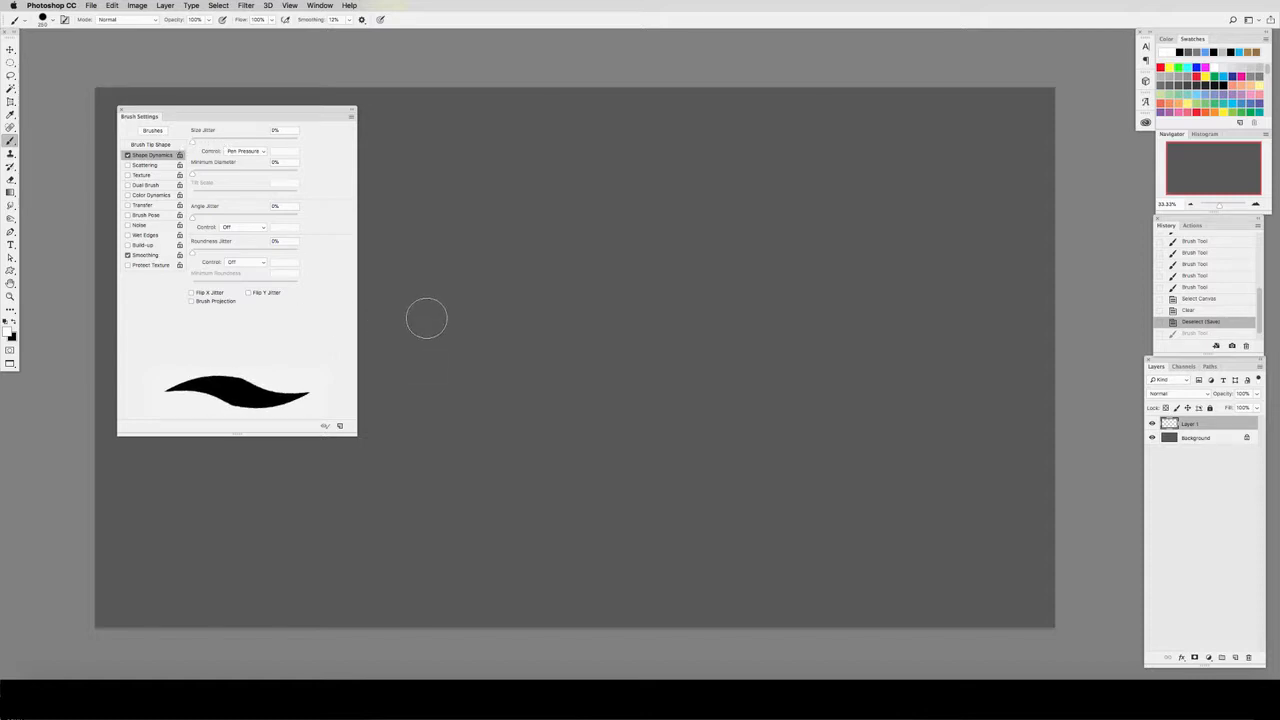
Step: Enlarge the brush to 400 px and enable Scattering with scatter at 1000% and a count of 1
key("bracketright")
key("bracketright")
key("bracketright")
left_click(145, 166)
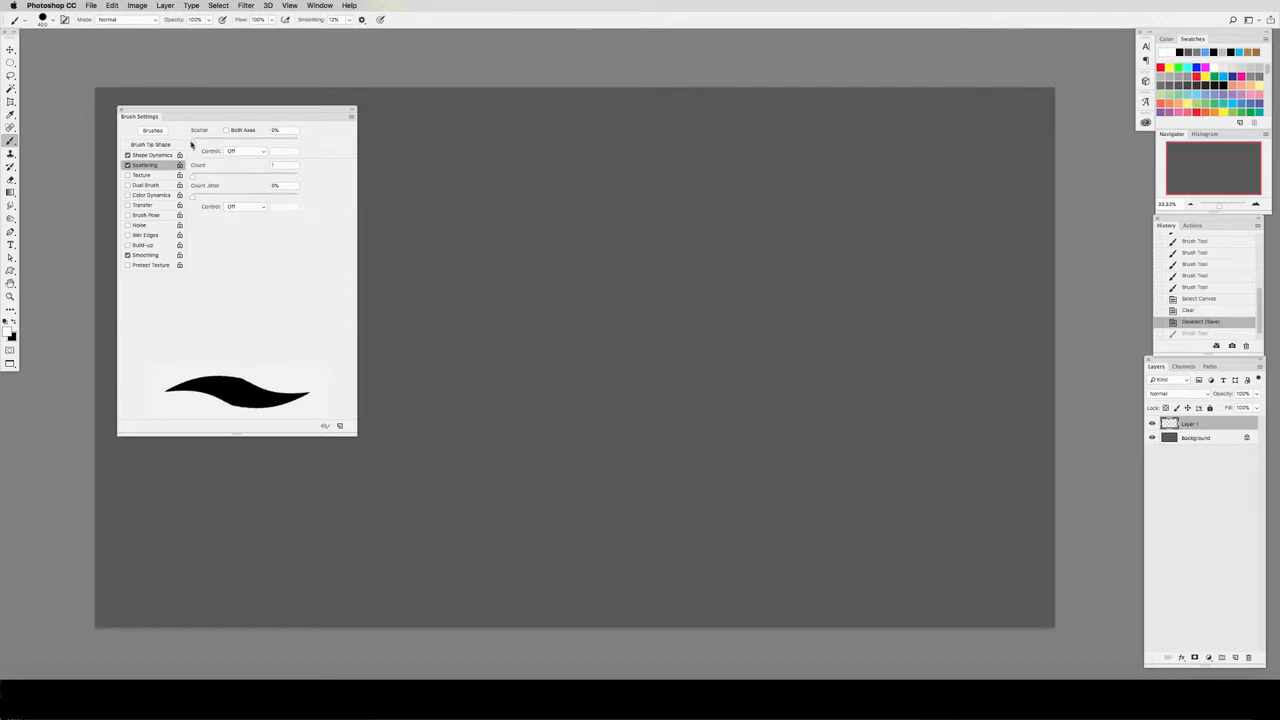
left_click_drag(191, 144, 301, 146)
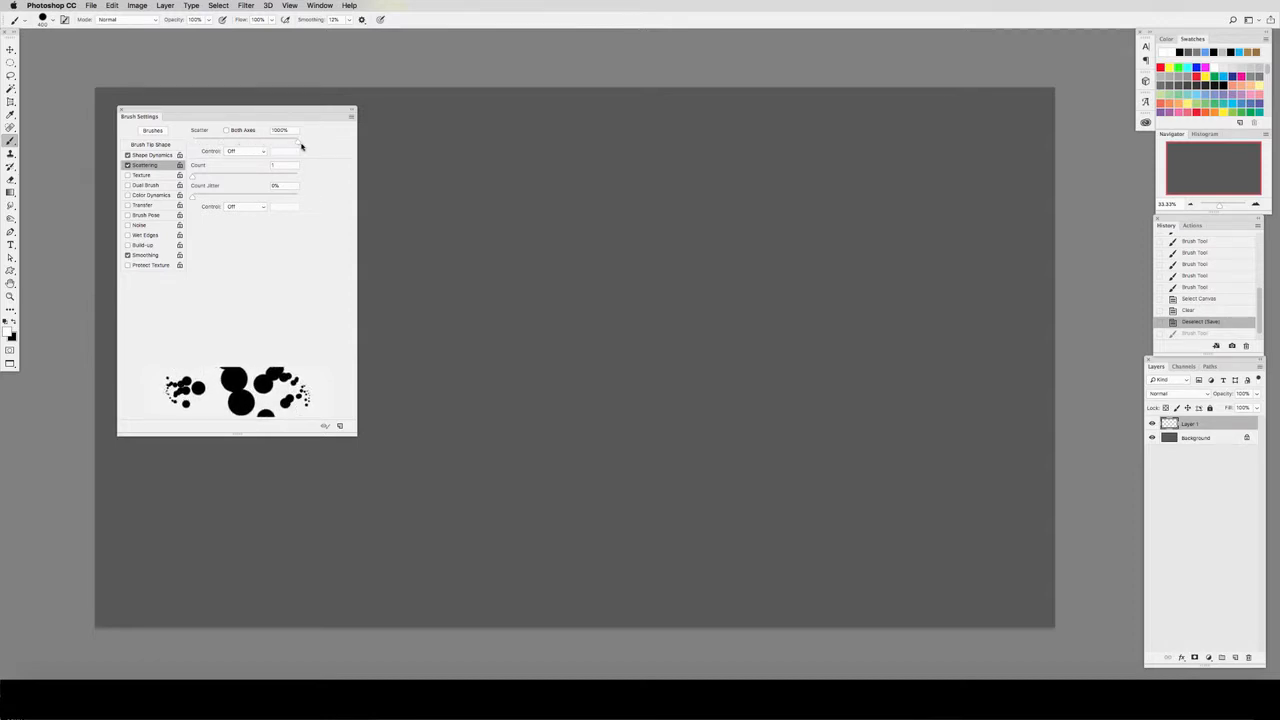
mouse_move(208, 177)
left_mouse_down()
mouse_move(271, 177)
mouse_move(191, 180)
left_mouse_up()
Step: Paint a scattered test stroke at the large size and another with a much smaller brush, undoing each one
mouse_move(477, 277)
left_mouse_down()
mouse_move(533, 319)
mouse_move(622, 340)
mouse_move(958, 358)
left_mouse_up()
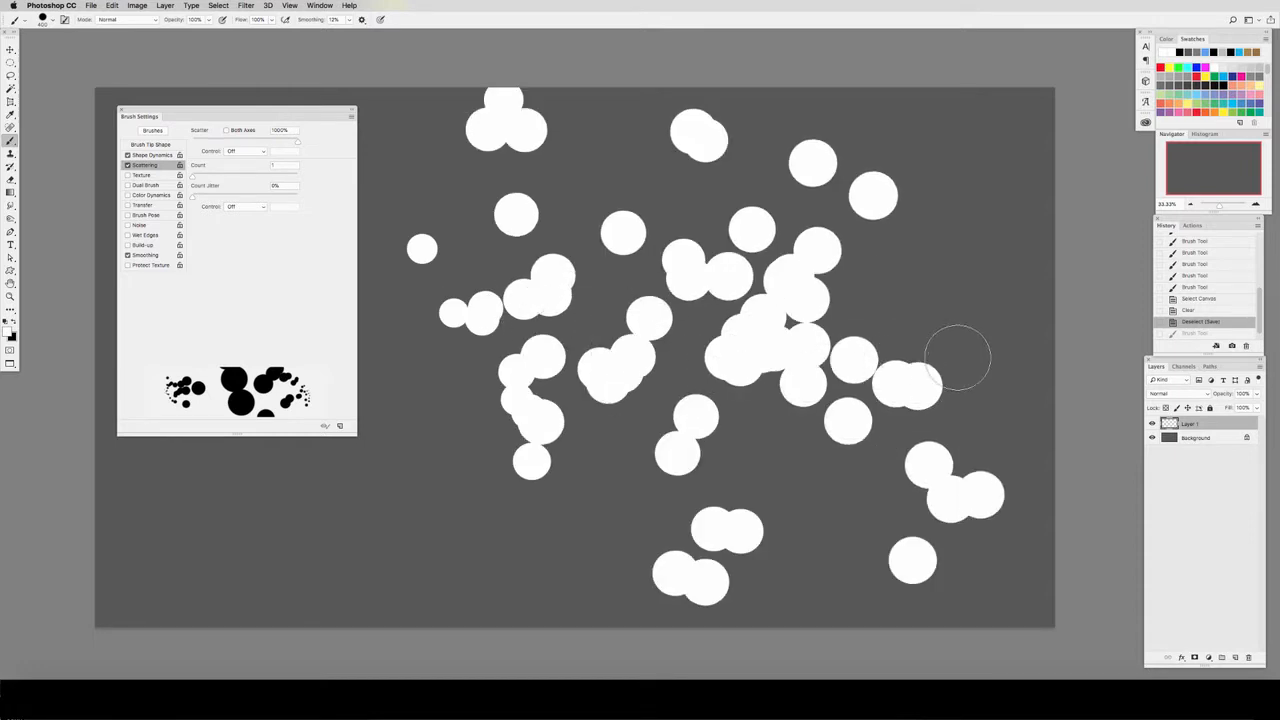
key("super+z")
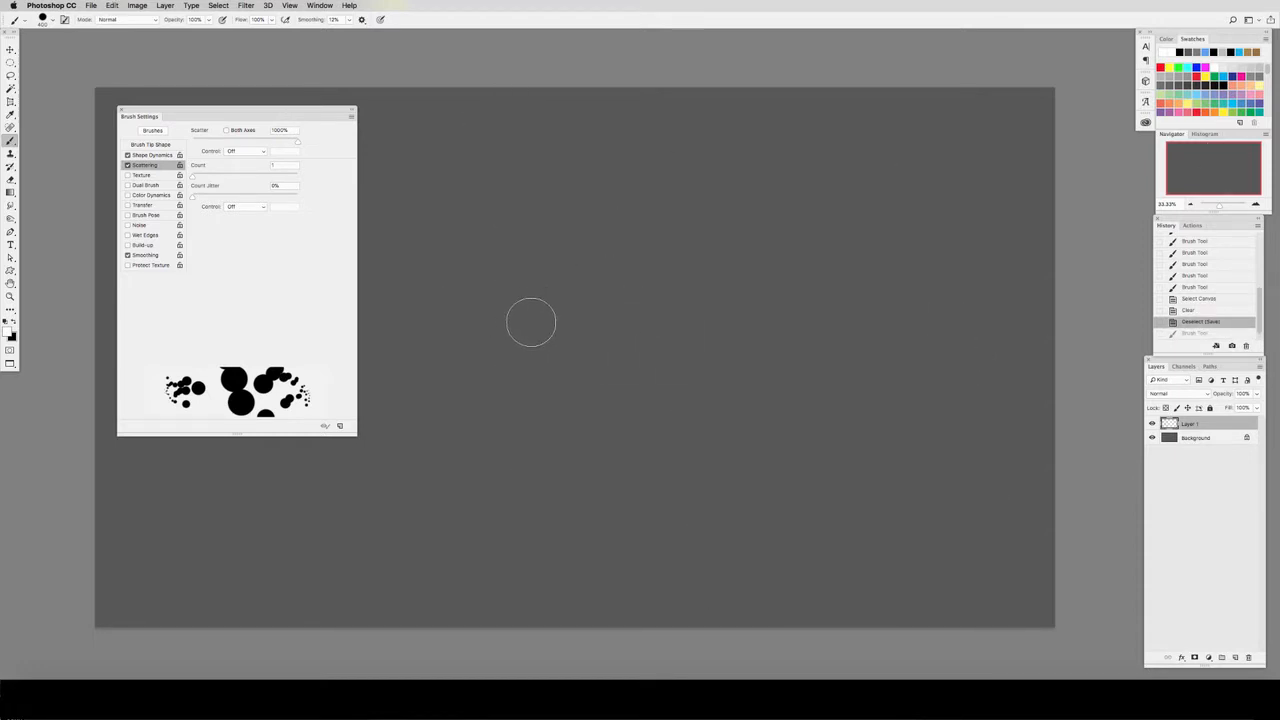
key("bracketleft")
key("bracketleft")
key("bracketleft")
mouse_move(418, 332)
left_mouse_down()
mouse_move(516, 360)
mouse_move(729, 338)
mouse_move(945, 392)
left_mouse_up()
key("super+z")
Step: Turn off Scattering, enable Texture and open its settings
left_click(128, 165)
left_click(128, 175)
left_click(142, 175)
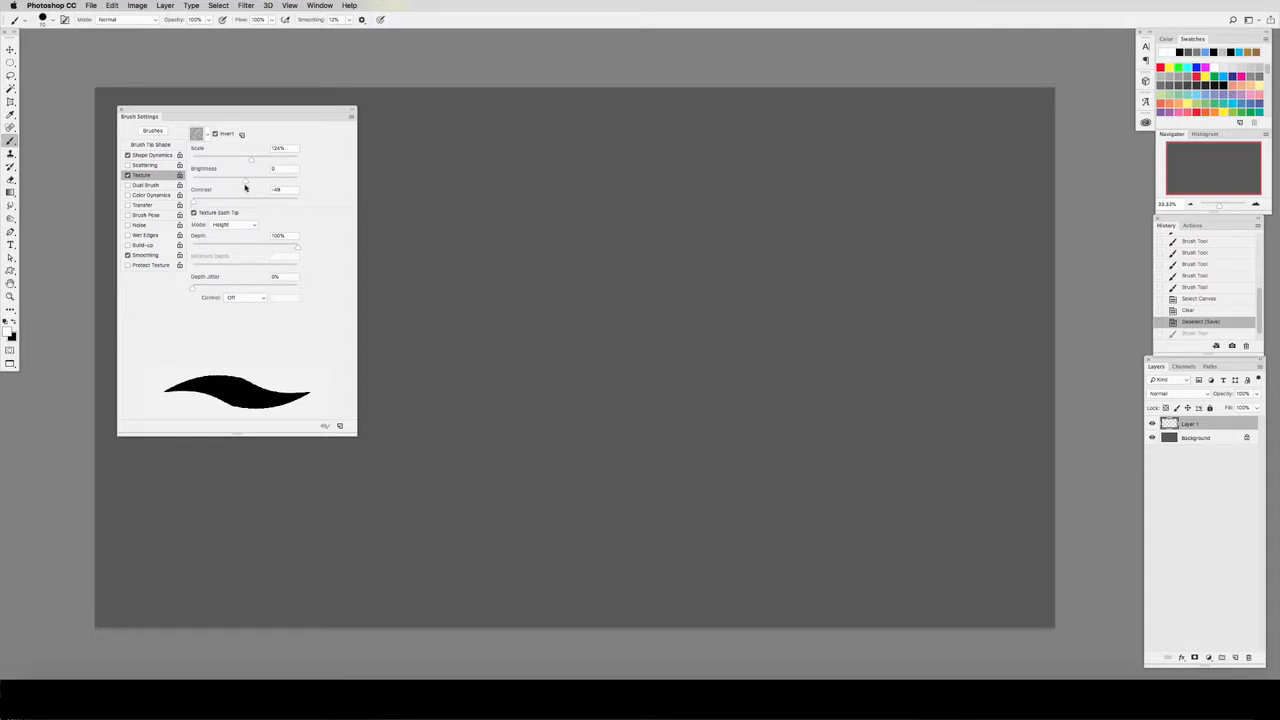
Step: Enable Dual Brush in place of Texture, test it with several strokes across the canvas, and clear the layer
left_click(127, 185)
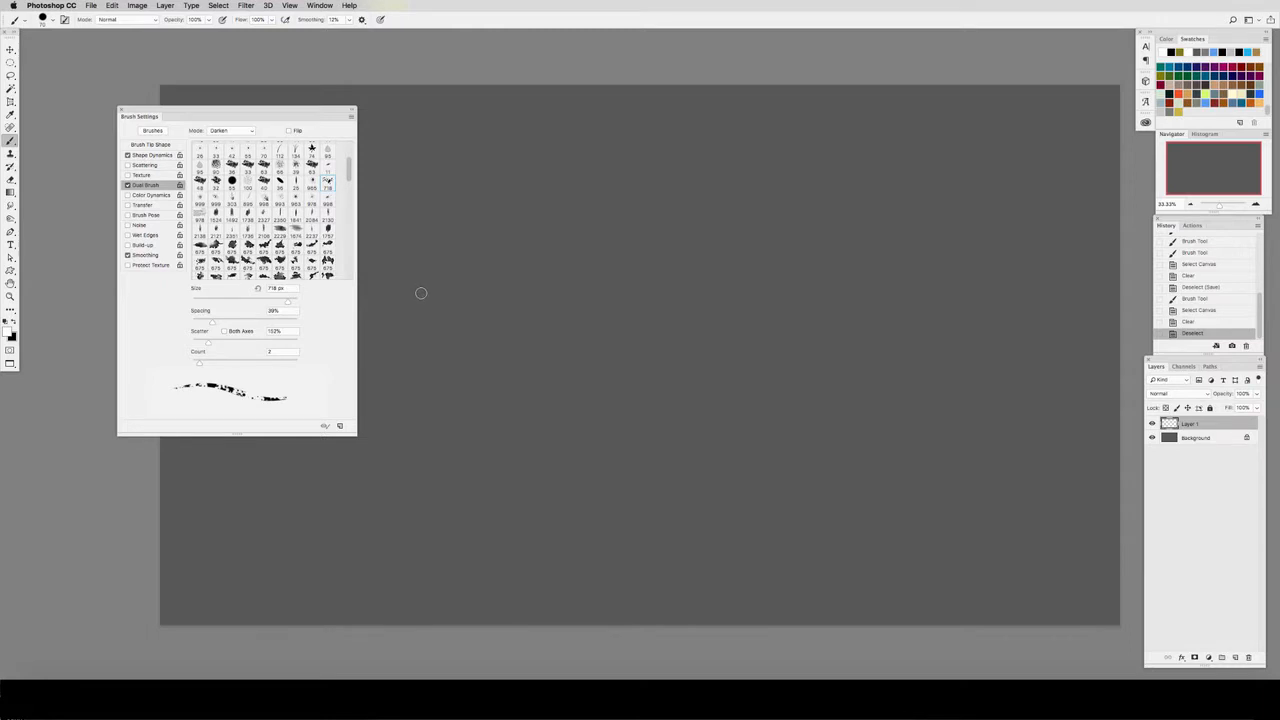
mouse_move(419, 300)
left_mouse_down()
mouse_move(579, 290)
mouse_move(788, 316)
mouse_move(850, 309)
mouse_move(500, 343)
mouse_move(666, 407)
mouse_move(905, 417)
mouse_move(806, 462)
mouse_move(422, 502)
mouse_move(952, 520)
left_mouse_up()
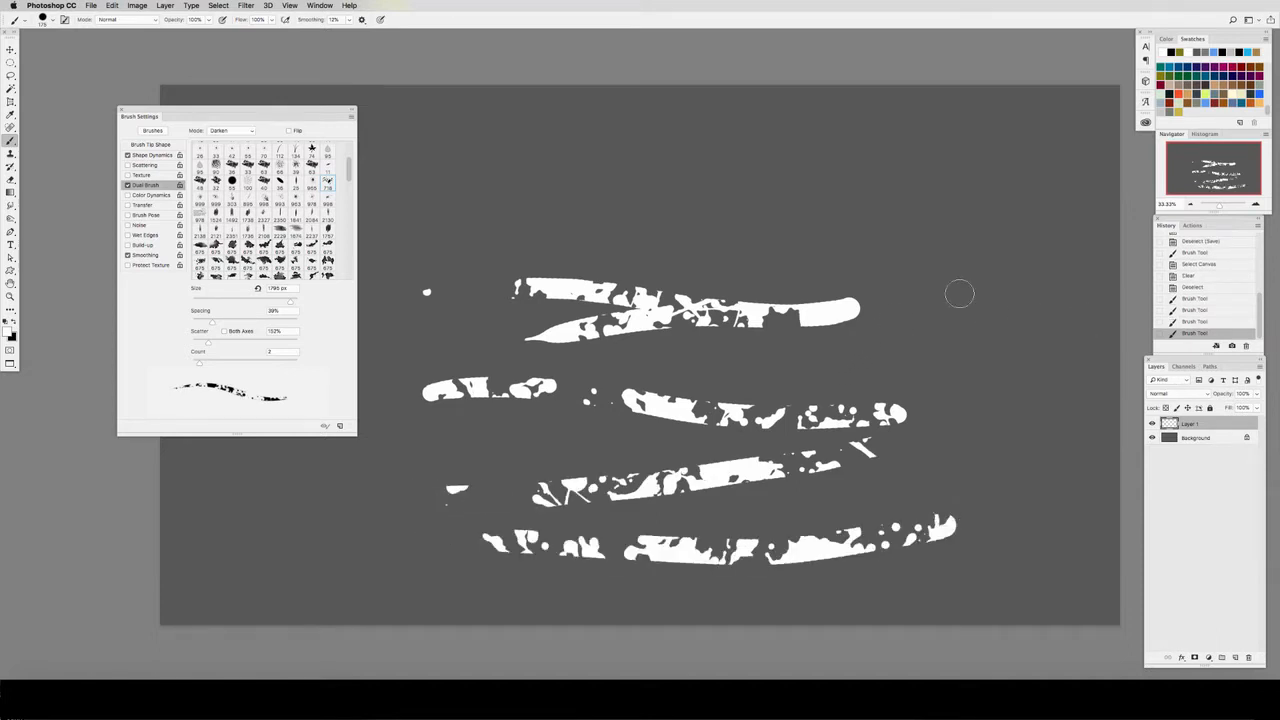
key("super+a")
key("BackSpace")
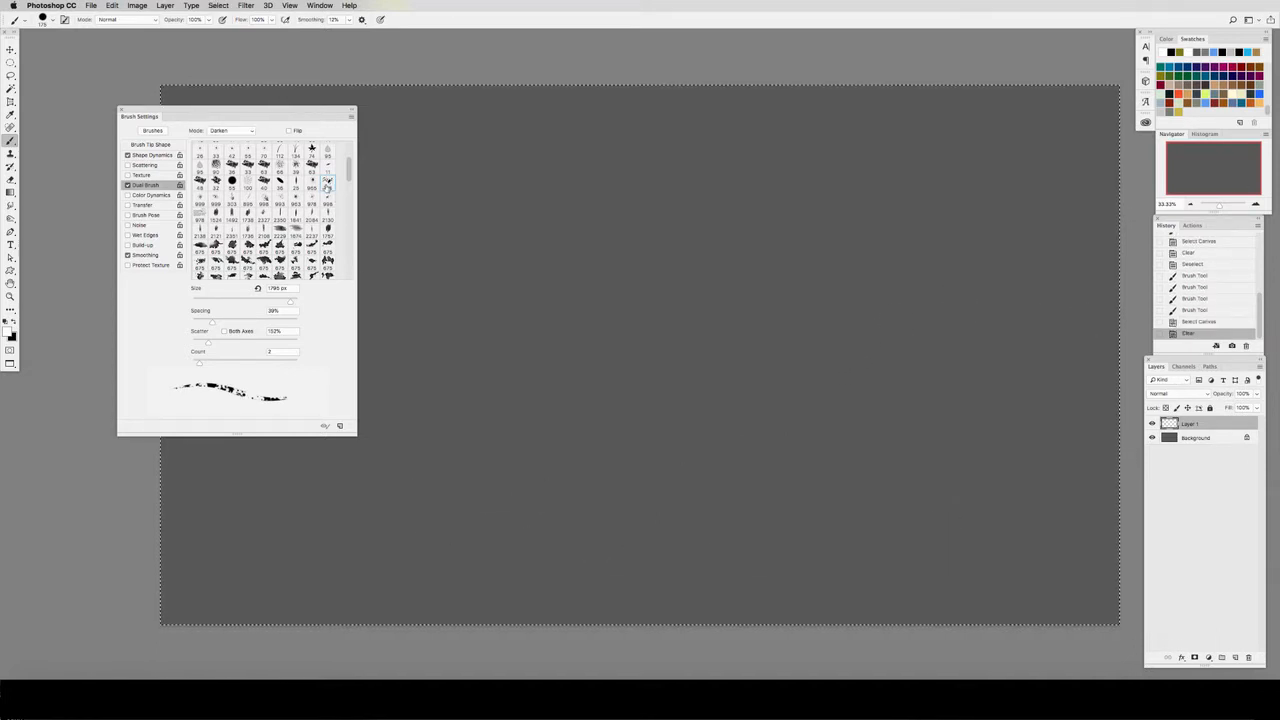
Step: Increase the dual brush's spacing and scatter, and test them with winding strokes, clearing the canvas between tries
mouse_move(213, 323)
left_mouse_down()
mouse_move(234, 323)
mouse_move(210, 343)
left_mouse_up()
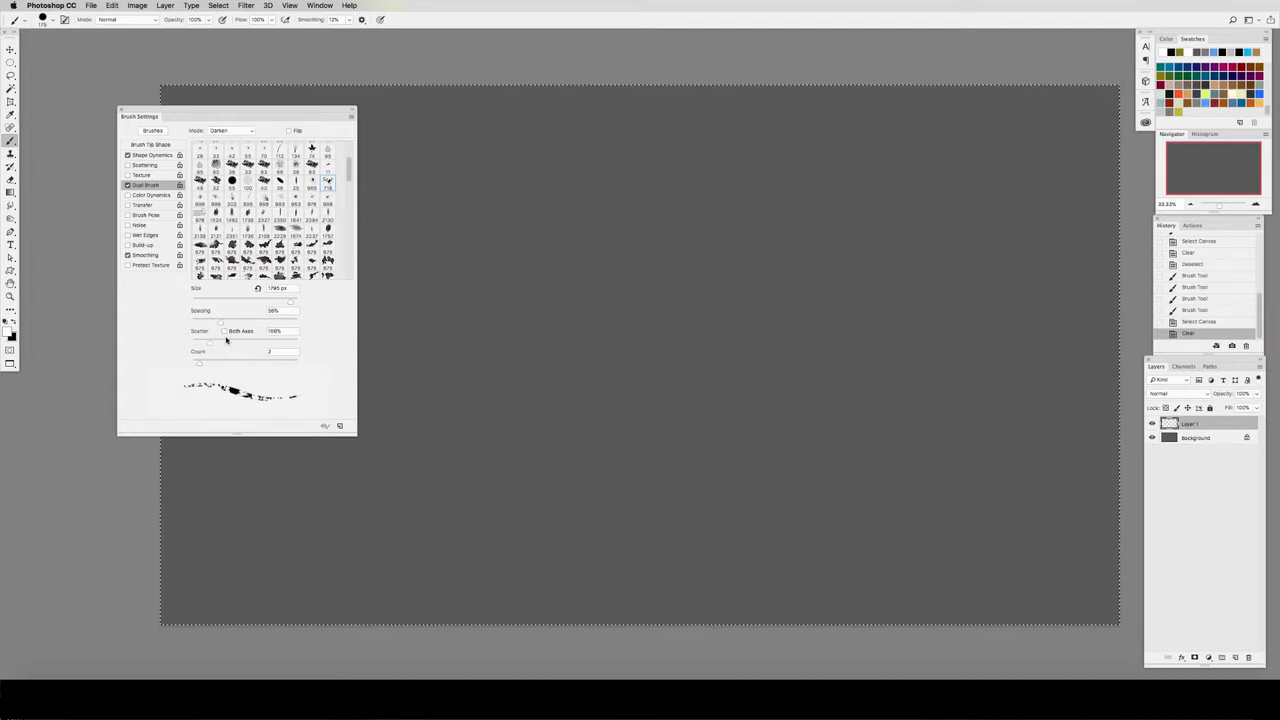
mouse_move(540, 330)
left_mouse_down()
mouse_move(803, 380)
mouse_move(760, 225)
left_mouse_up()
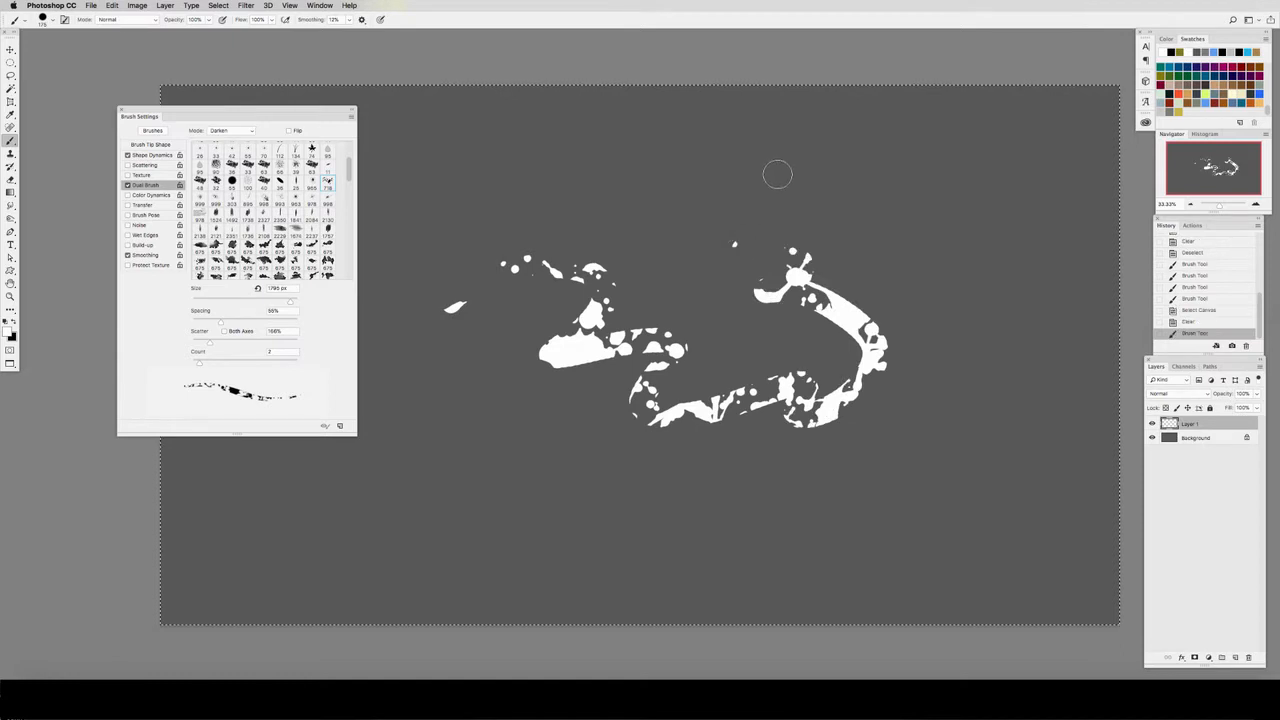
key("super+a")
key("BackSpace")
mouse_move(468, 350)
left_mouse_down()
mouse_move(820, 378)
mouse_move(941, 323)
mouse_move(658, 288)
mouse_move(470, 255)
left_mouse_up()
left_click_drag(649, 449, 715, 452)
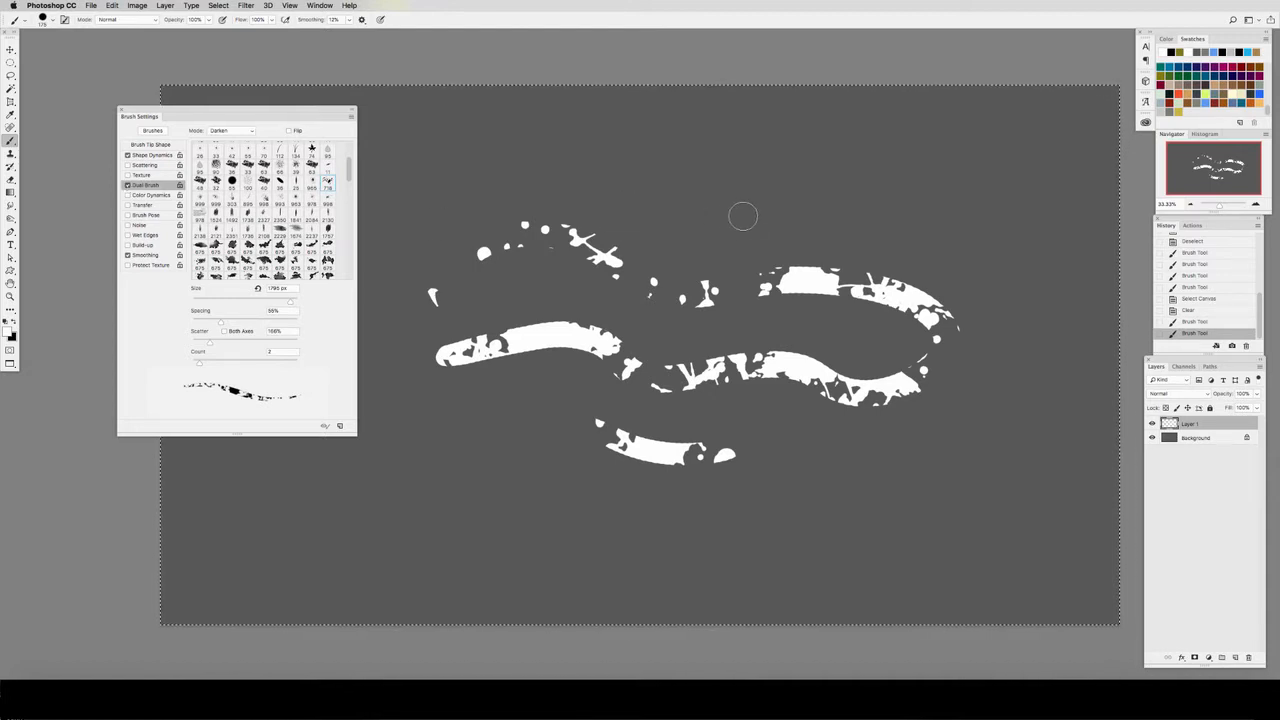
Step: Turn off Dual Brush, clear all test strokes from the layer, and deselect
left_click(127, 185)
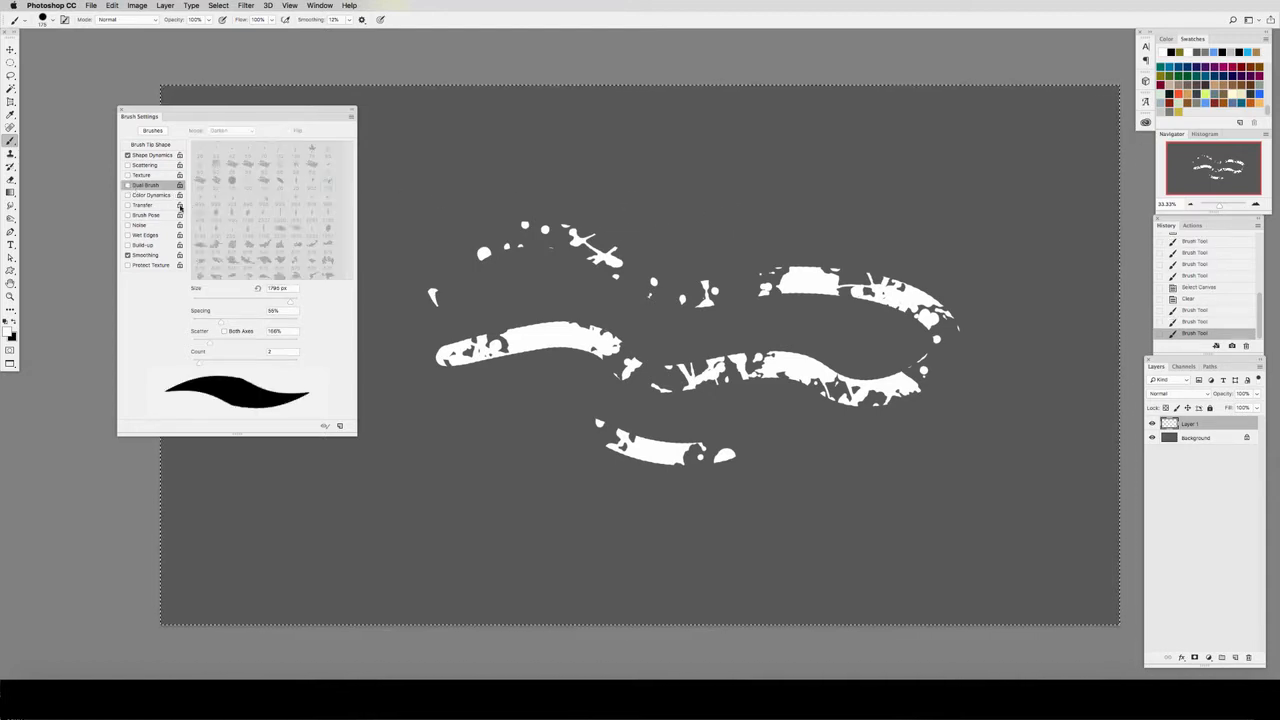
key("ctrl+a")
key("Delete")
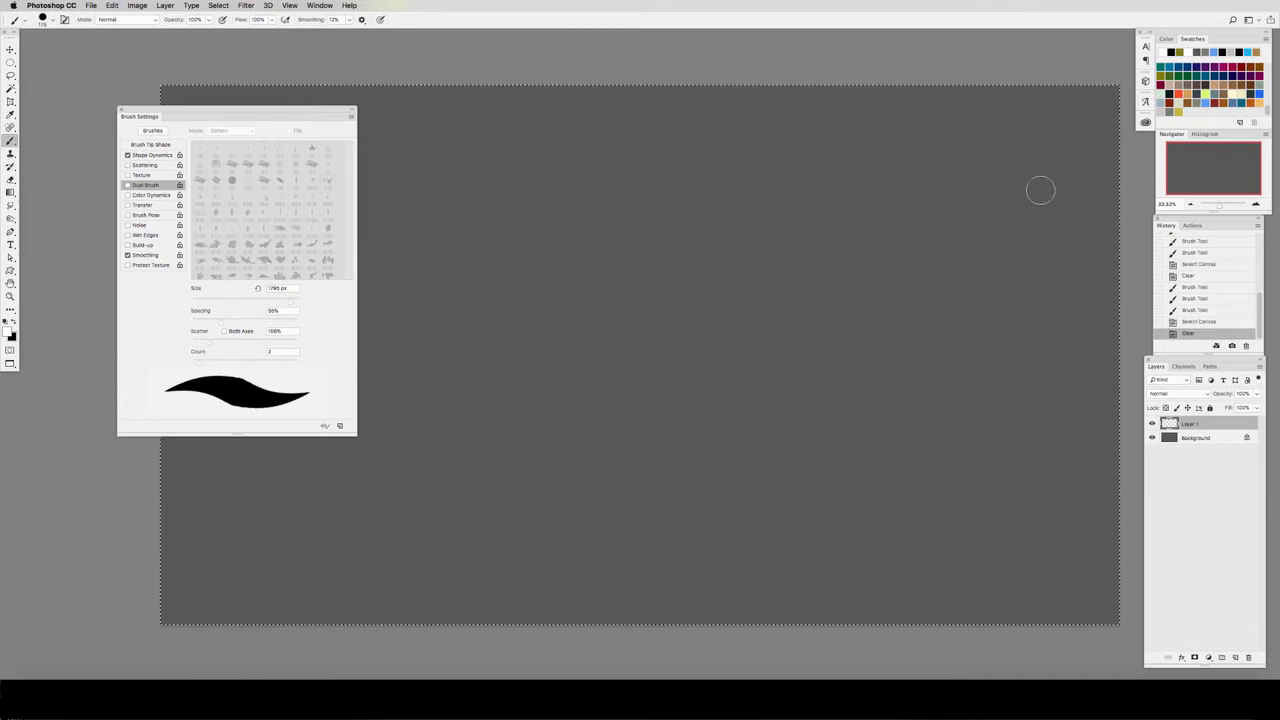
key("ctrl+d")
Step: Choose a mustard-yellow foreground colour, enable Color Dynamics with 34% hue jitter, and paint a wavy test stroke
left_click(1179, 109)
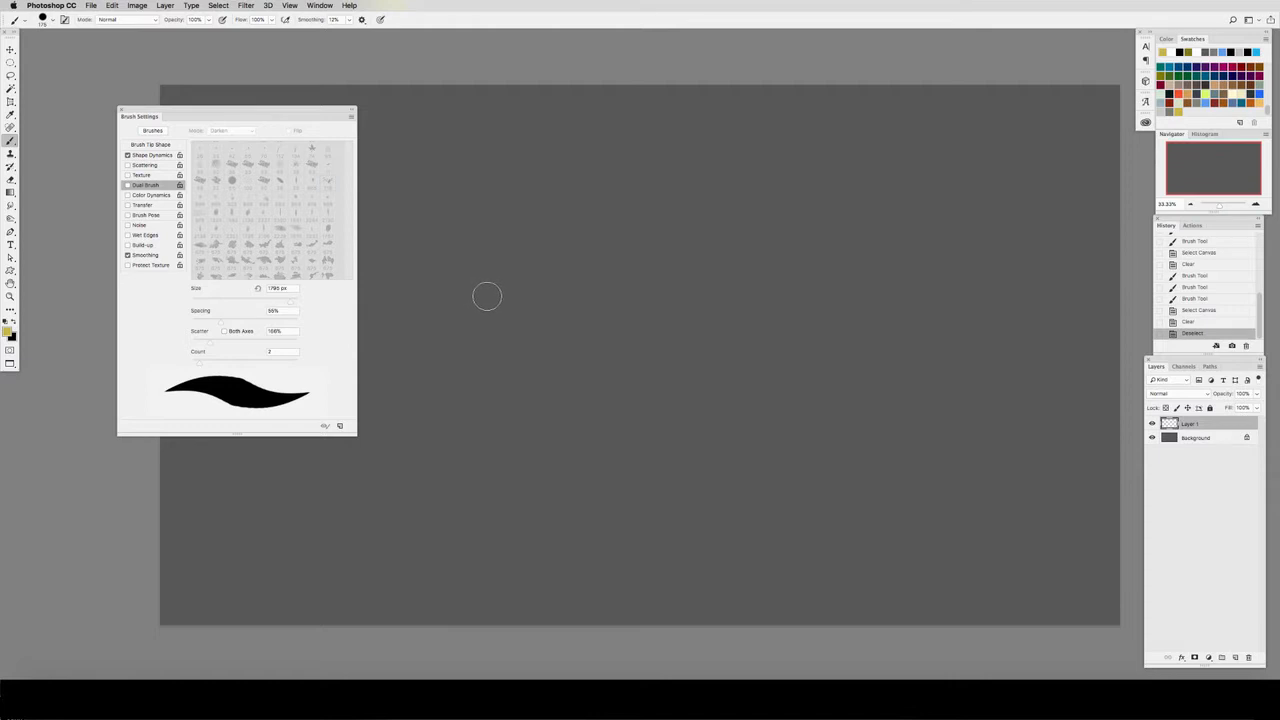
left_click(148, 195)
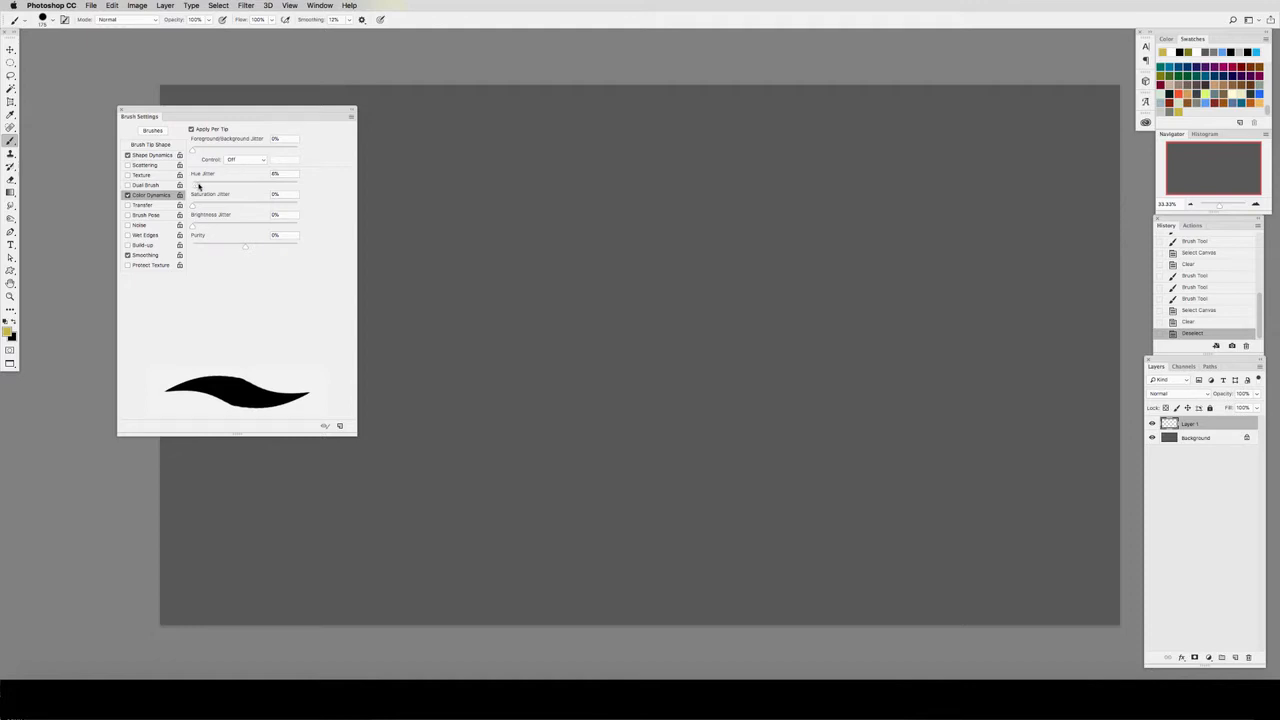
mouse_move(456, 318)
left_mouse_down()
mouse_move(523, 314)
mouse_move(615, 341)
mouse_move(892, 362)
left_mouse_up()
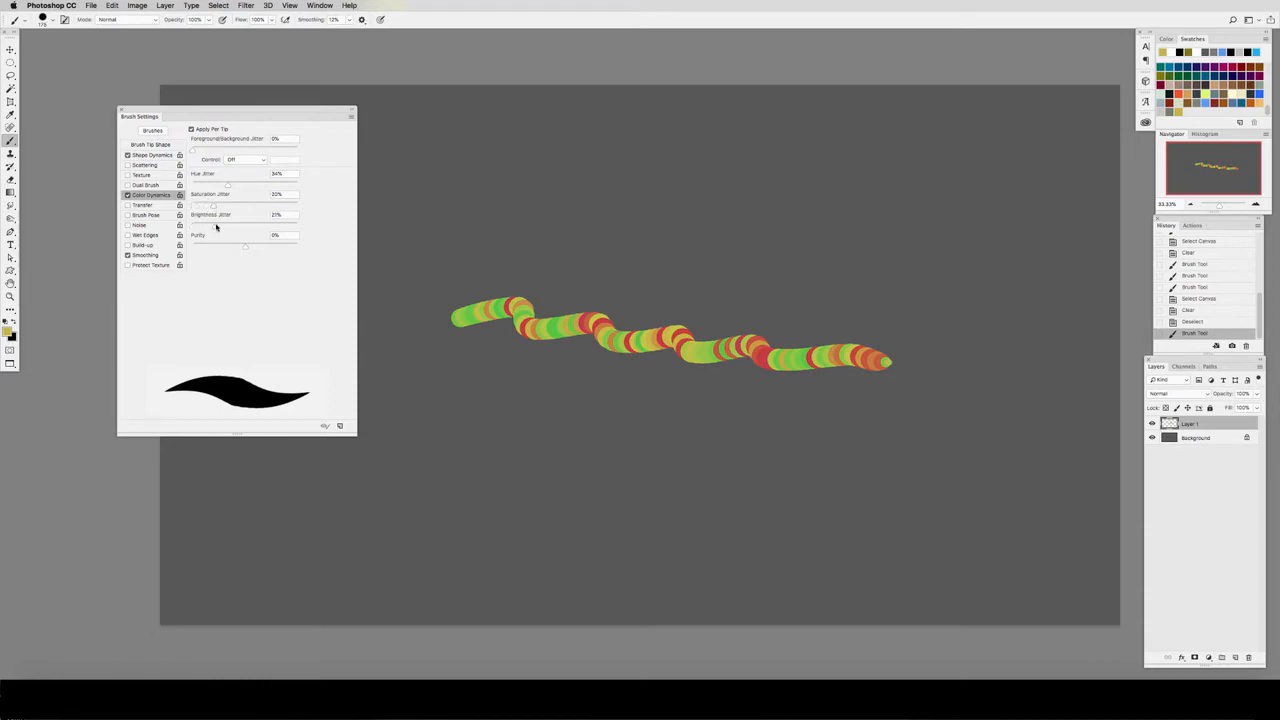
Step: Set saturation jitter to 20% and brightness jitter to 22%, and paint a test stroke above with a 400 px brush
key("bracketright")
key("bracketright")
key("bracketright")
key("bracketright")
left_click_drag(563, 225, 906, 272)
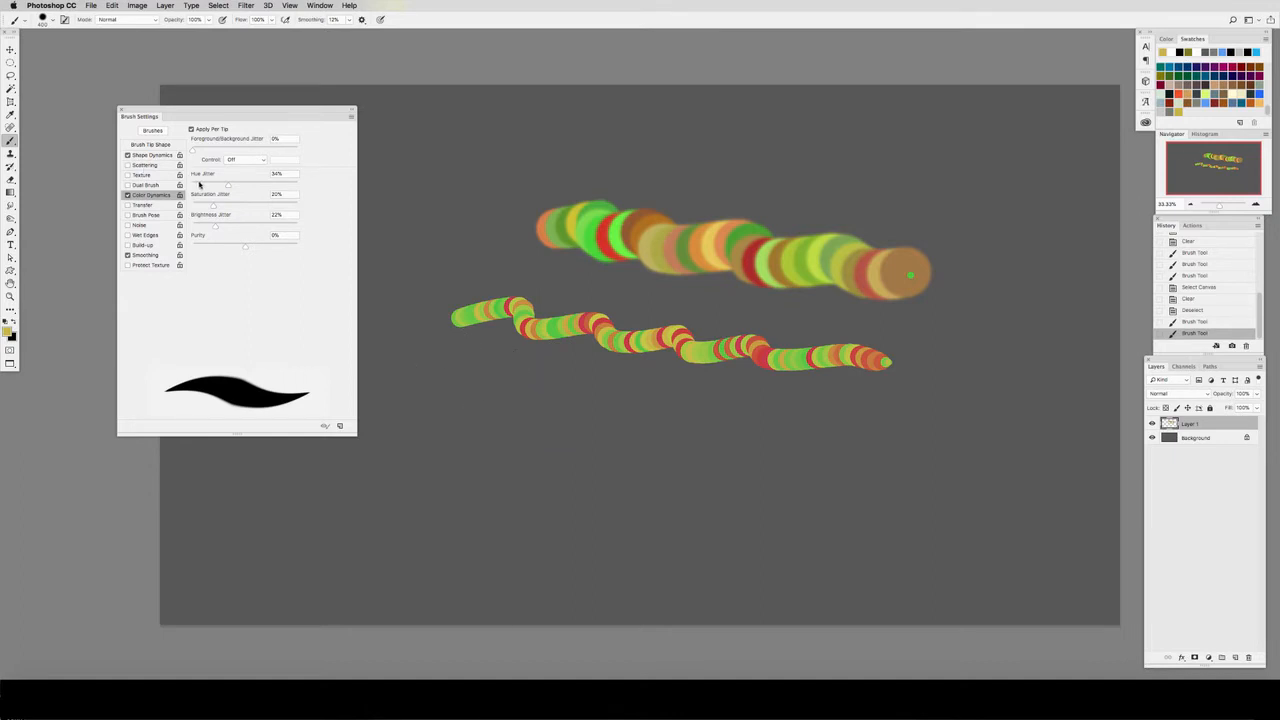
Step: Lower hue jitter to 7% and saturation jitter to 5%, test them with a stroke, and clear the canvas
mouse_move(437, 428)
left_mouse_down()
mouse_move(485, 424)
mouse_move(581, 458)
mouse_move(811, 457)
left_mouse_up()
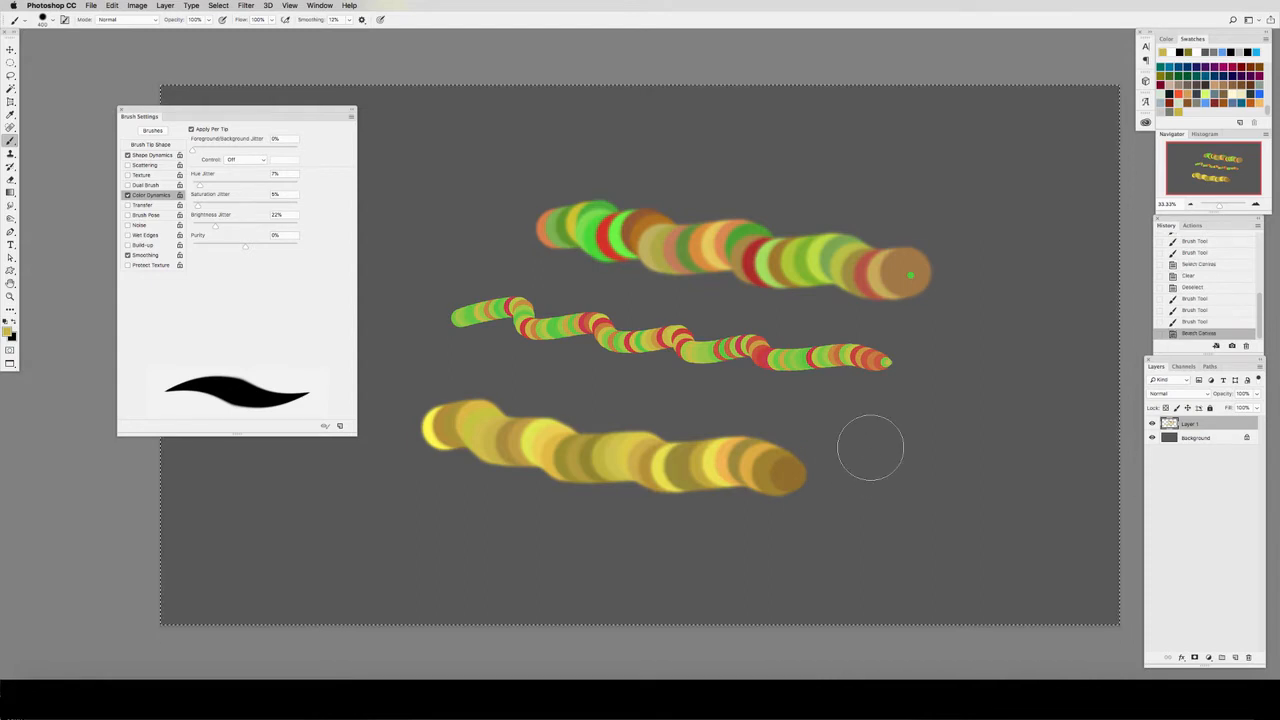
key("super+a")
key("Delete")
key("super+d")
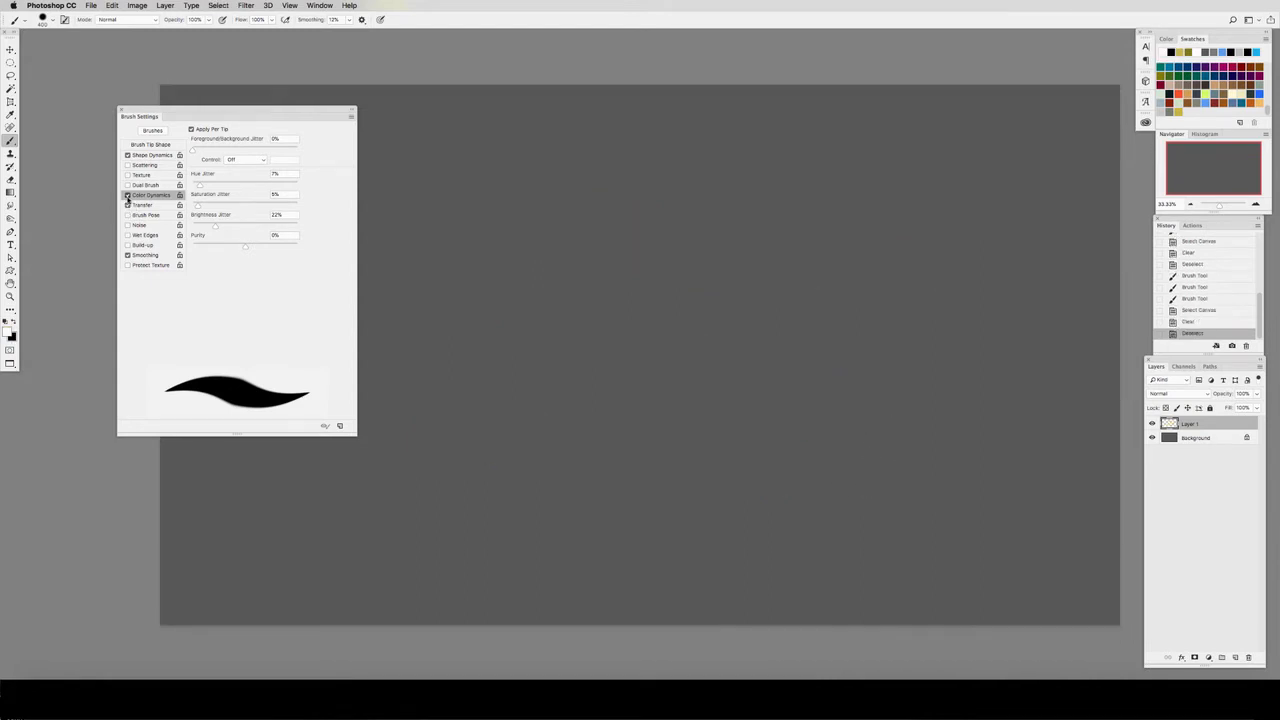
Step: Replace Color Dynamics with Transfer, setting opacity jitter to 94% and flow jitter to 88%
left_click(127, 195)
left_click(141, 205)
left_click_drag(198, 141, 292, 146)
left_click_drag(204, 186, 268, 185)
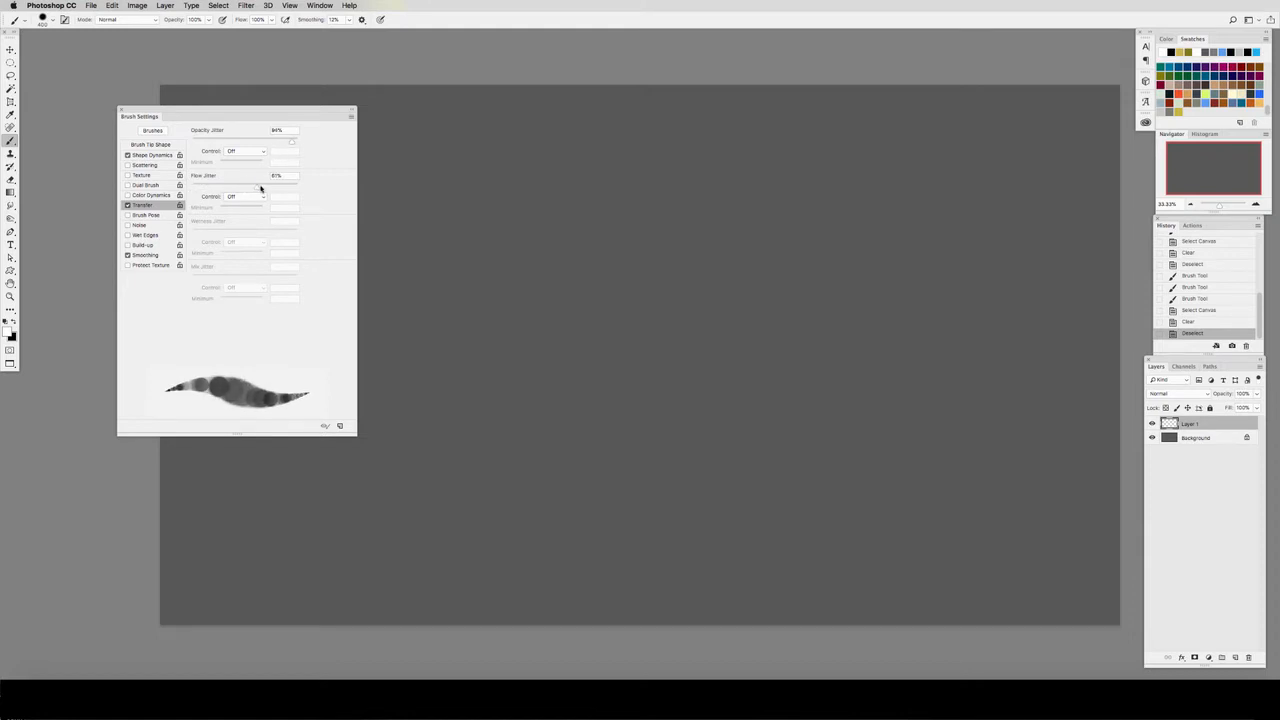
Step: Test Transfer with two wavy white strokes, clear them from the layer, and turn Transfer off
mouse_move(445, 307)
left_mouse_down()
mouse_move(500, 300)
mouse_move(966, 389)
left_mouse_up()
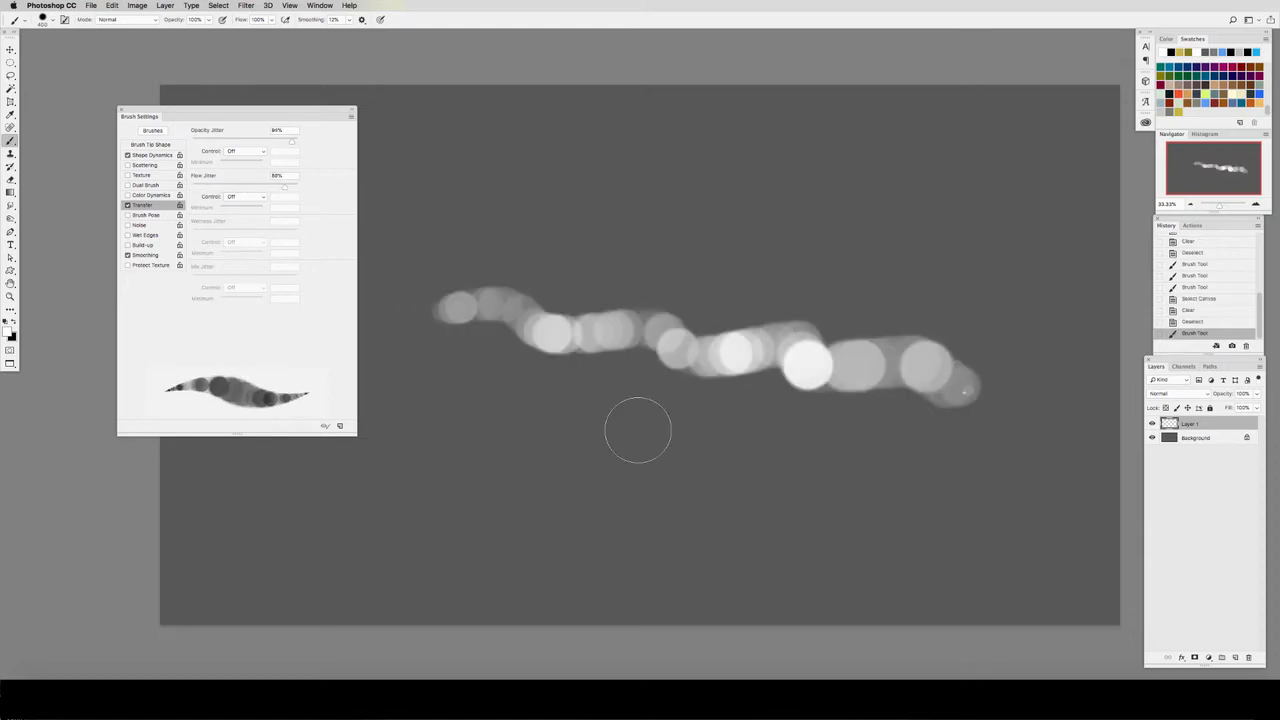
mouse_move(494, 448)
left_mouse_down()
mouse_move(841, 478)
mouse_move(890, 472)
left_mouse_up()
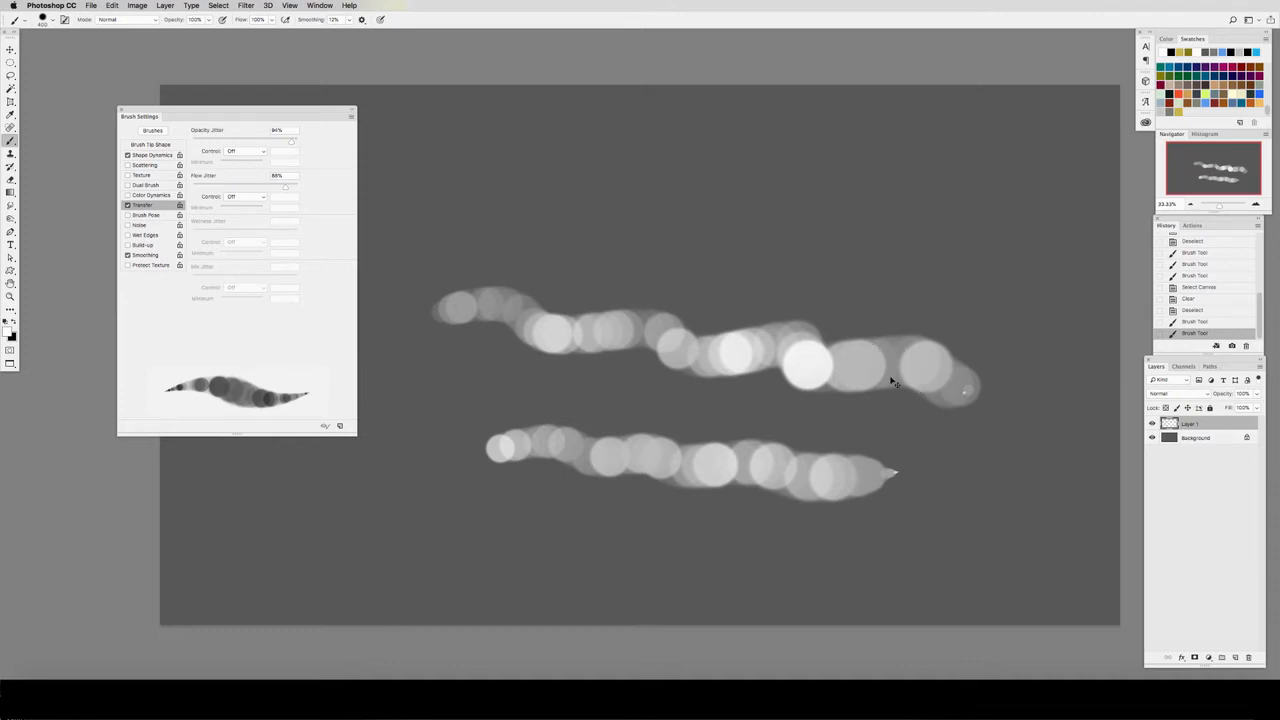
key("super+a")
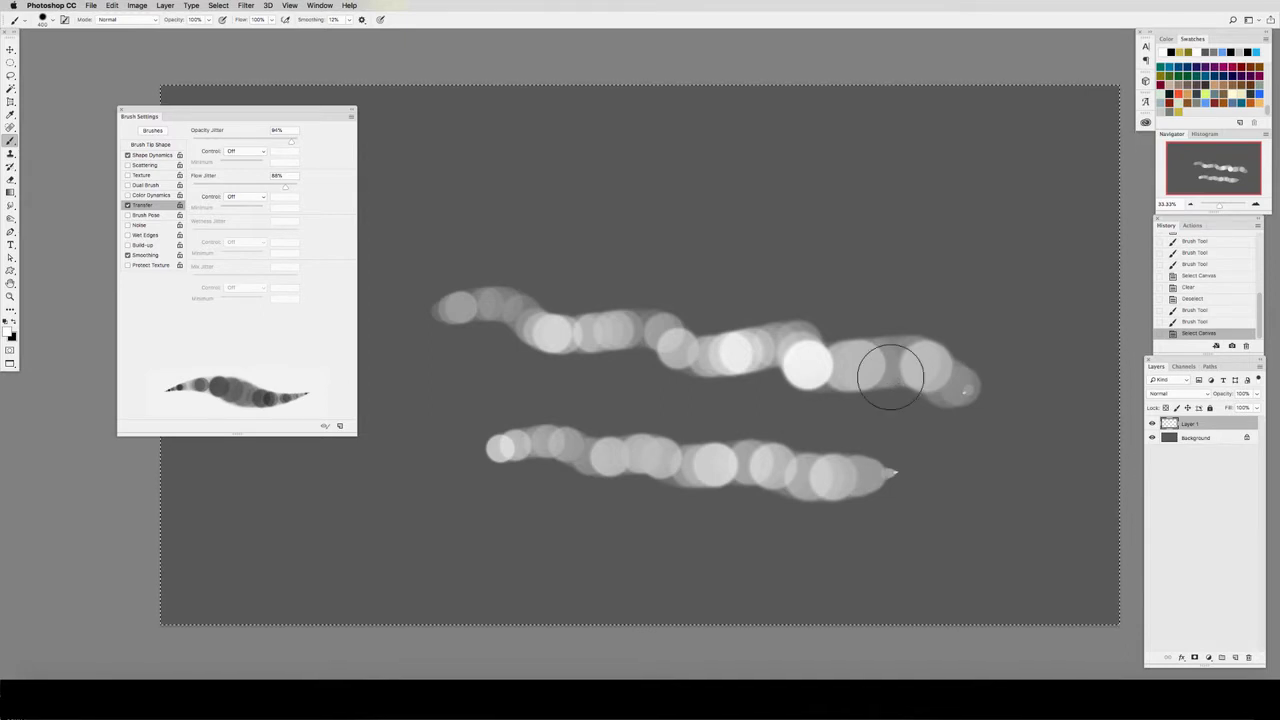
key("Delete")
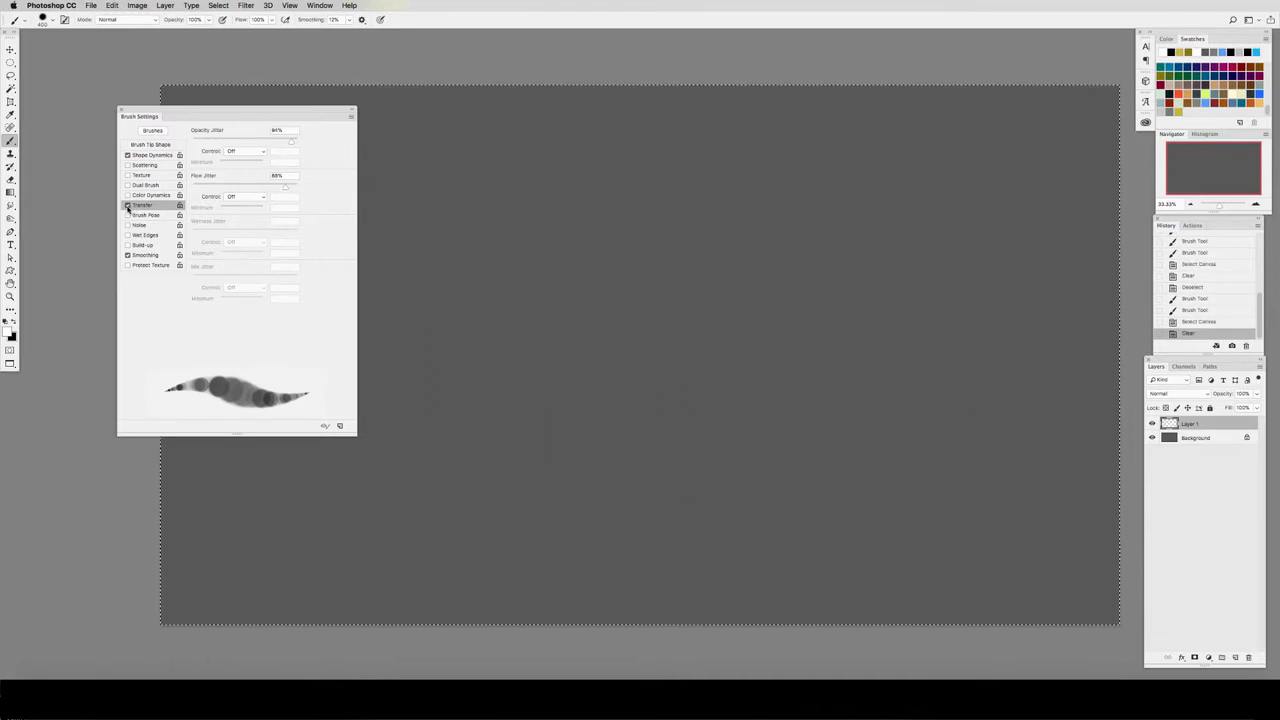
left_click(127, 205)
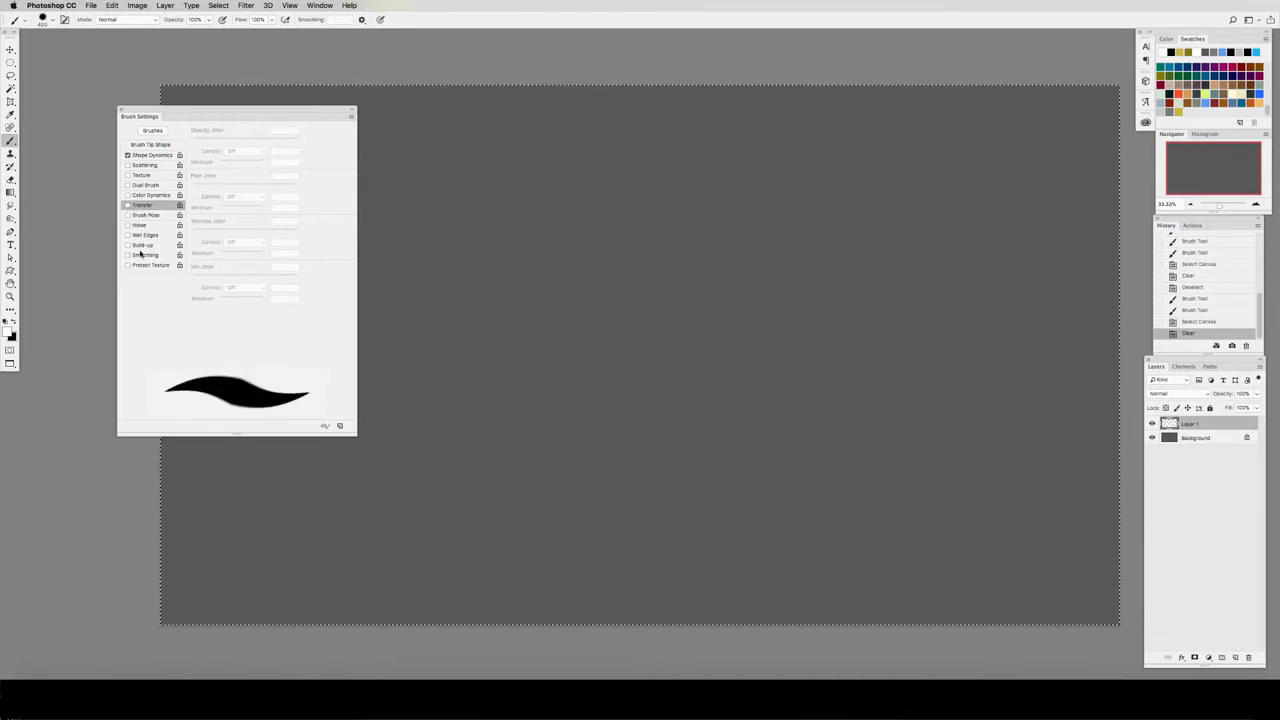
Step: Re-enable Smoothing, test it with a thick wavy stroke, and clear and deselect the canvas
left_click(127, 255)
mouse_move(495, 310)
left_mouse_down()
mouse_move(609, 338)
mouse_move(742, 338)
left_mouse_up()
key("ctrl+a")
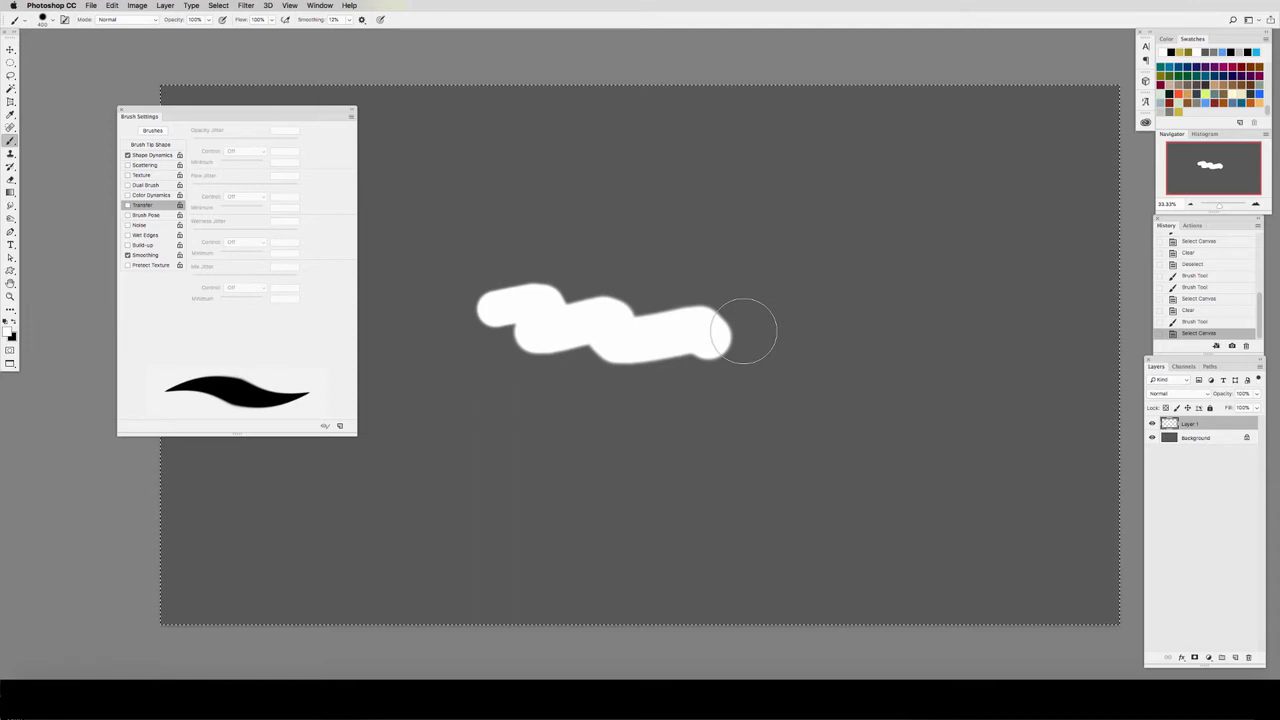
key("Delete")
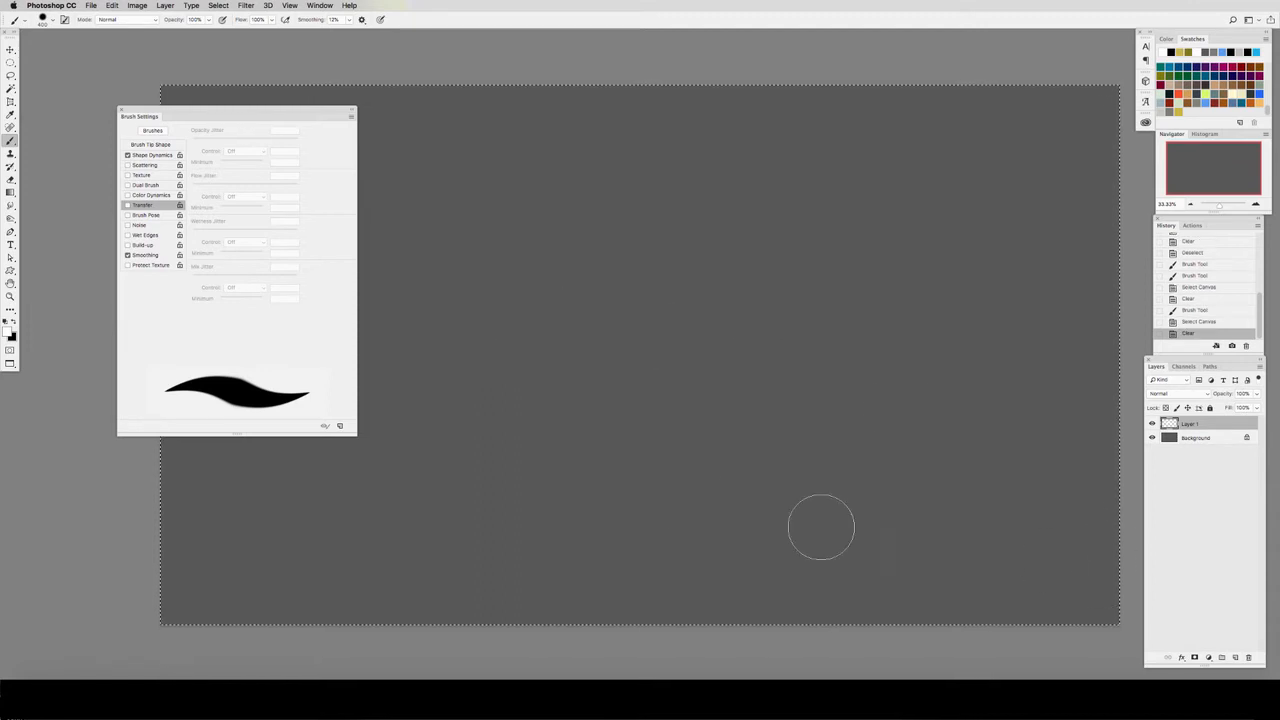
key("ctrl+d")
Step: Make black the foreground colour and add a new layer, reducing the brush to a small size for it
key("x")
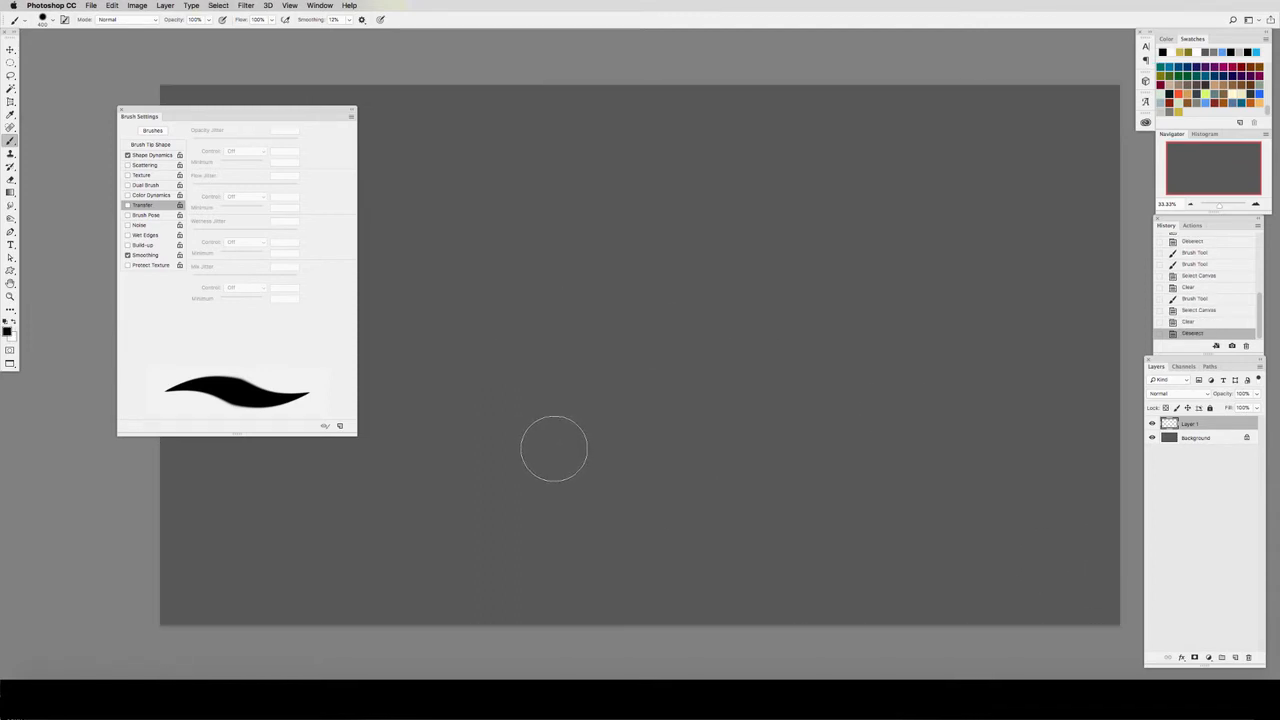
left_click(1235, 658)
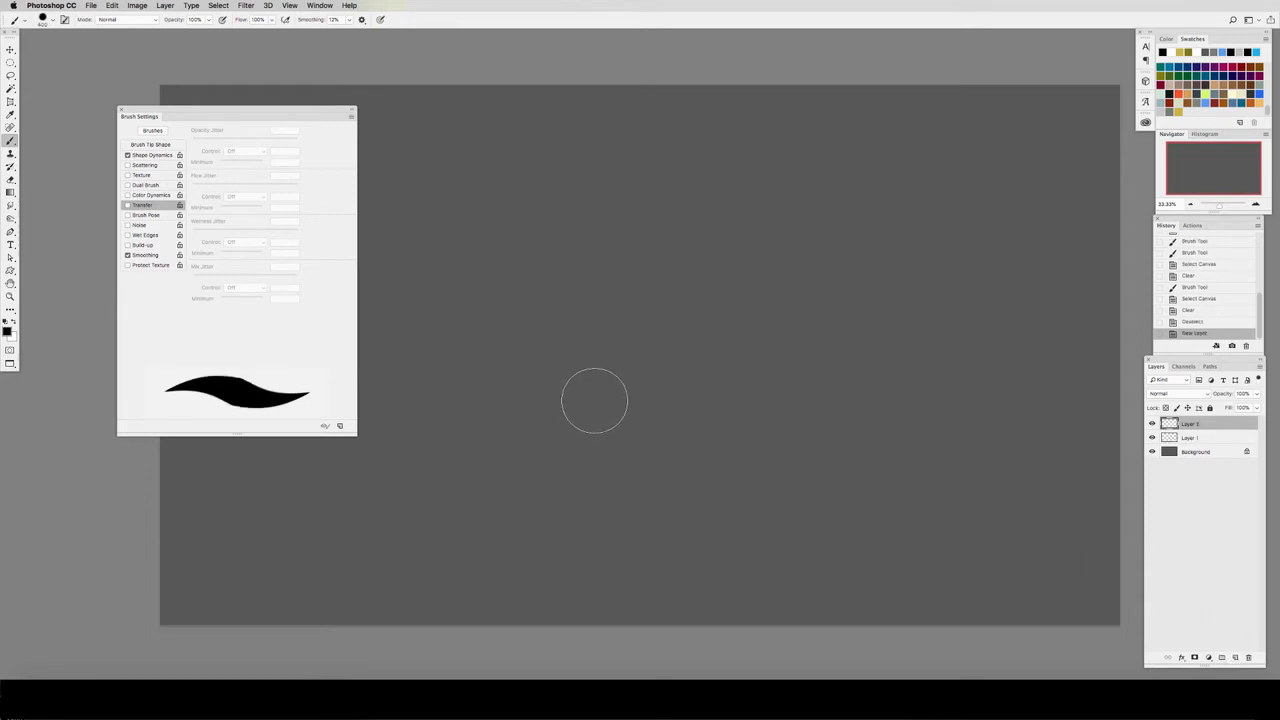
key("bracketleft")
key("bracketleft")
key("bracketleft")
key("bracketleft")
key("bracketleft")
key("bracketleft")
key("bracketleft")
key("bracketleft")
key("bracketleft")
key("bracketleft")
key("bracketleft")
key("bracketright")
key("bracketright")
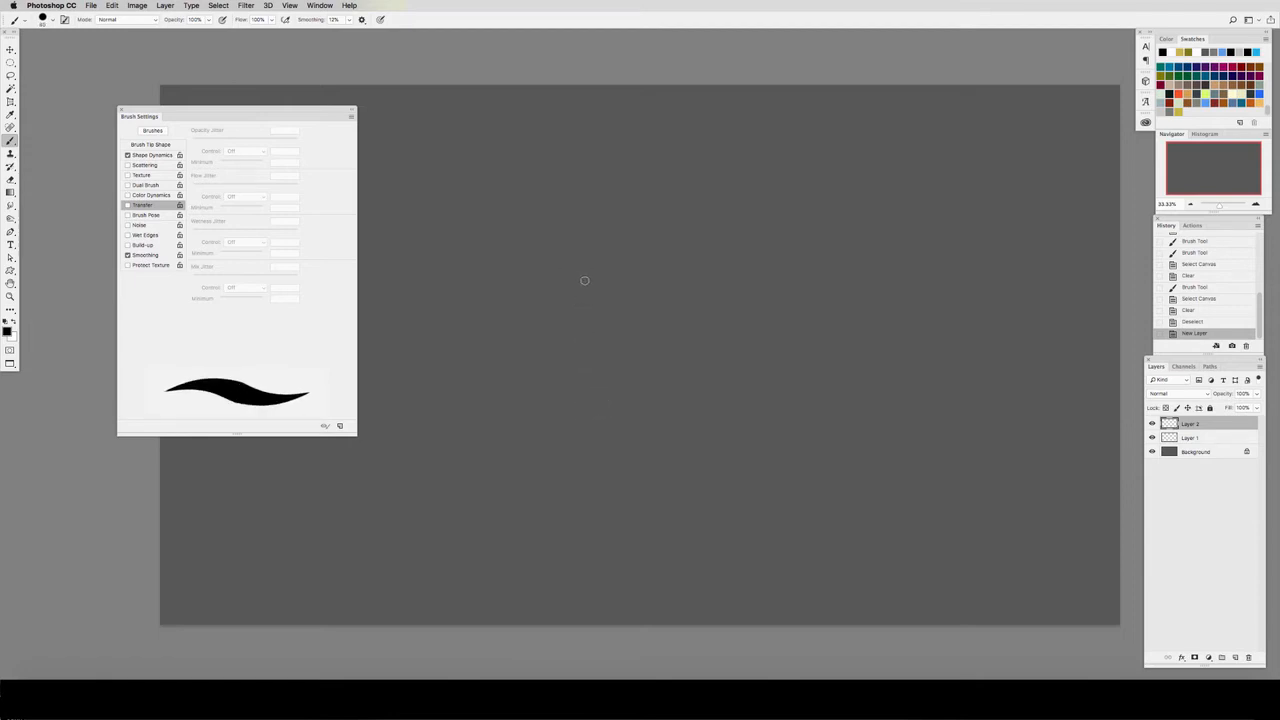
Step: Paint four black leaf shapes near the canvas centre, adjusting the brush size, and sharpen their edges with the Eraser
key("bracketright")
mouse_move(592, 277)
left_mouse_down()
mouse_move(547, 309)
mouse_move(541, 331)
mouse_move(582, 307)
mouse_move(588, 284)
mouse_move(575, 300)
mouse_move(584, 283)
mouse_move(651, 370)
mouse_move(645, 333)
mouse_move(623, 315)
mouse_move(636, 340)
mouse_move(609, 348)
mouse_move(615, 359)
mouse_move(618, 353)
left_mouse_up()
key("bracketleft")
mouse_move(669, 297)
left_mouse_down()
mouse_move(710, 342)
mouse_move(668, 296)
mouse_move(703, 319)
left_mouse_up()
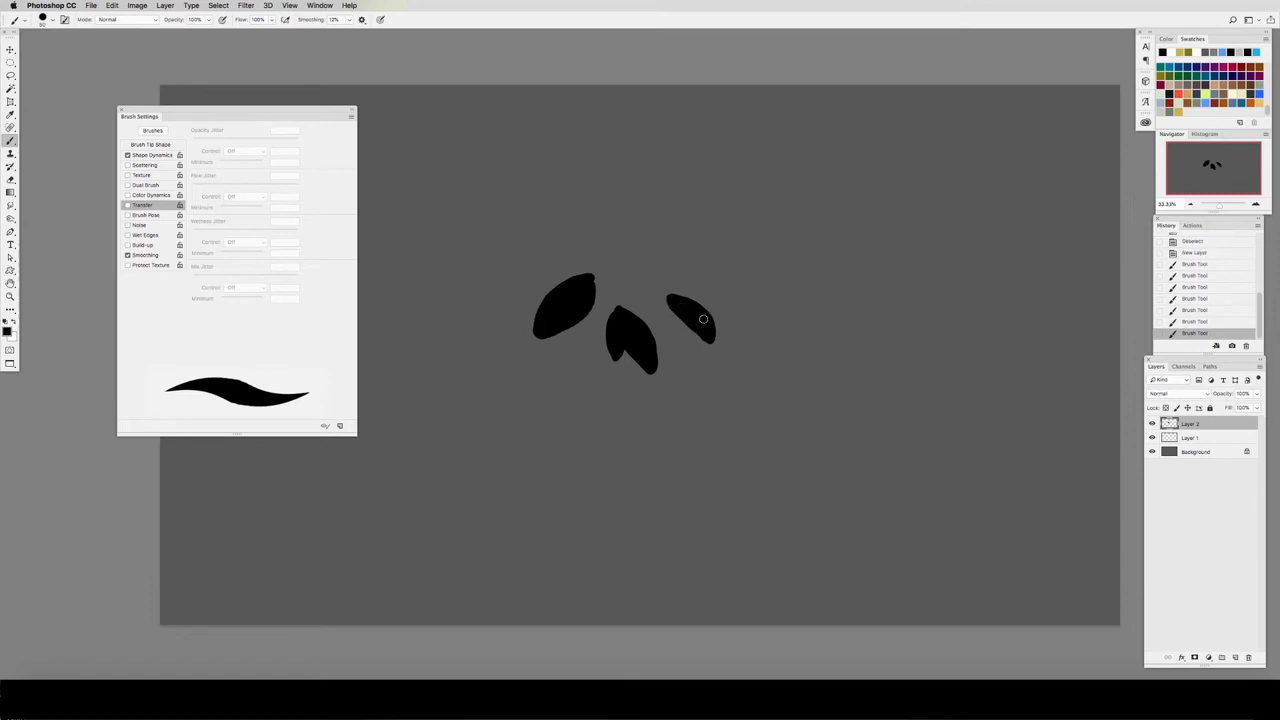
mouse_move(509, 296)
left_mouse_down()
mouse_move(553, 266)
mouse_move(534, 290)
left_mouse_up()
key("e")
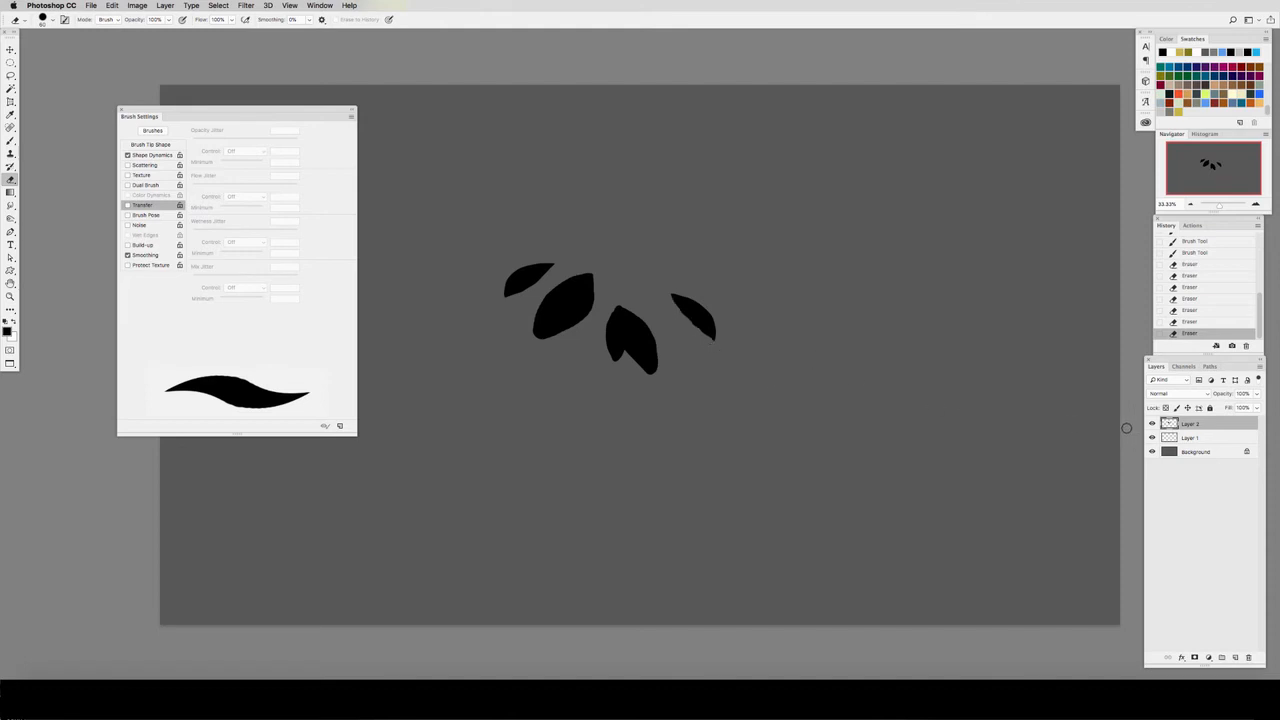
Step: Load the painted leaves as a selection and define them as a brush preset named "leaves"
left_click(1171, 426, "super")
left_click(112, 5)
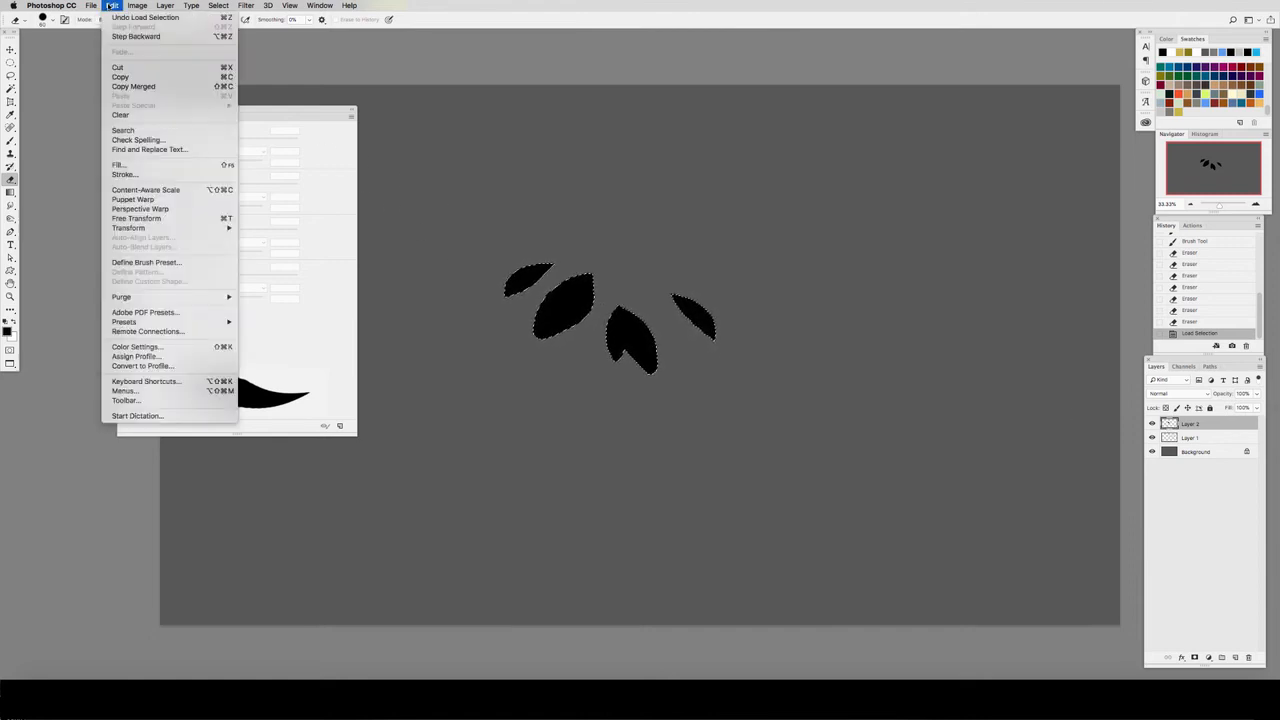
left_click(180, 263)
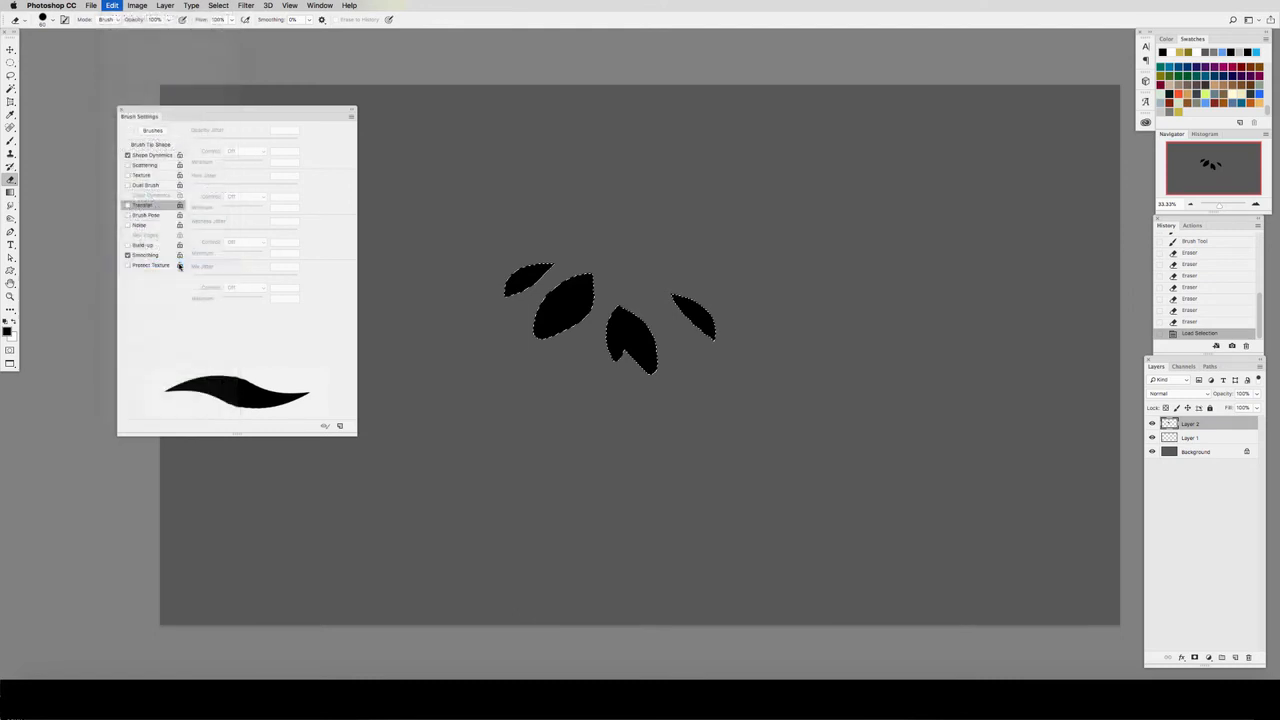
key("BackSpace")
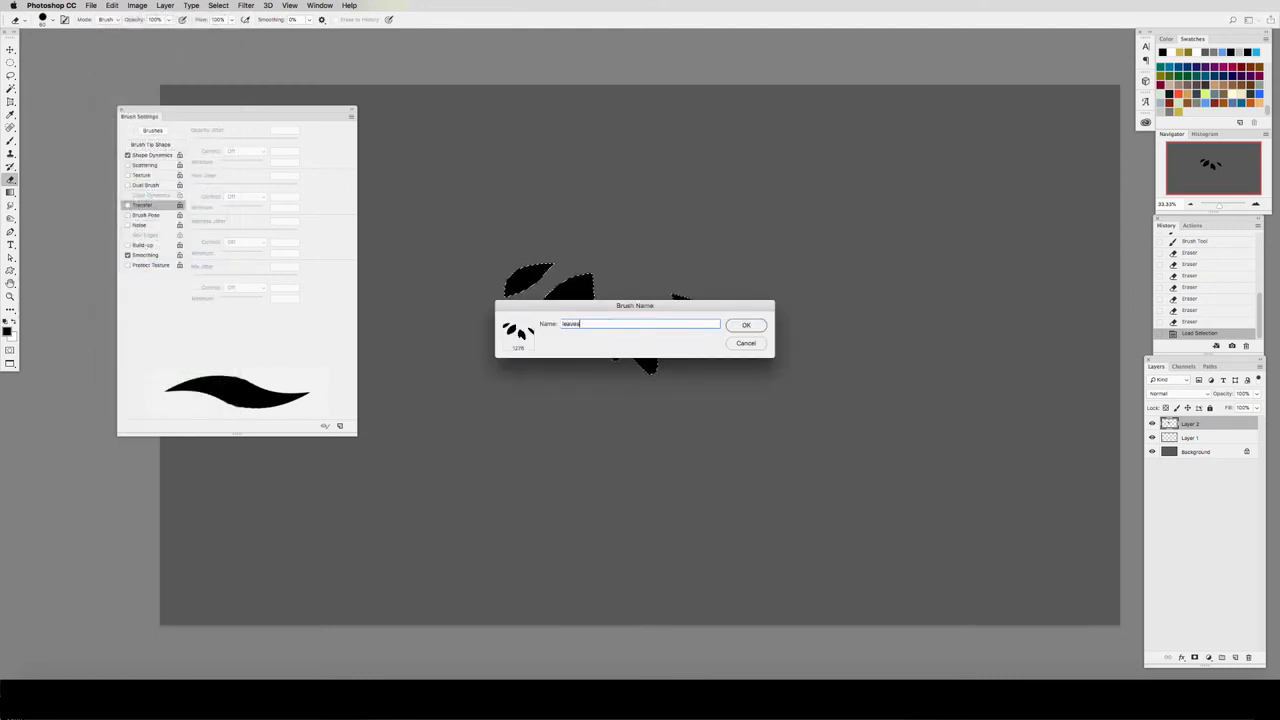
left_click(741, 329)
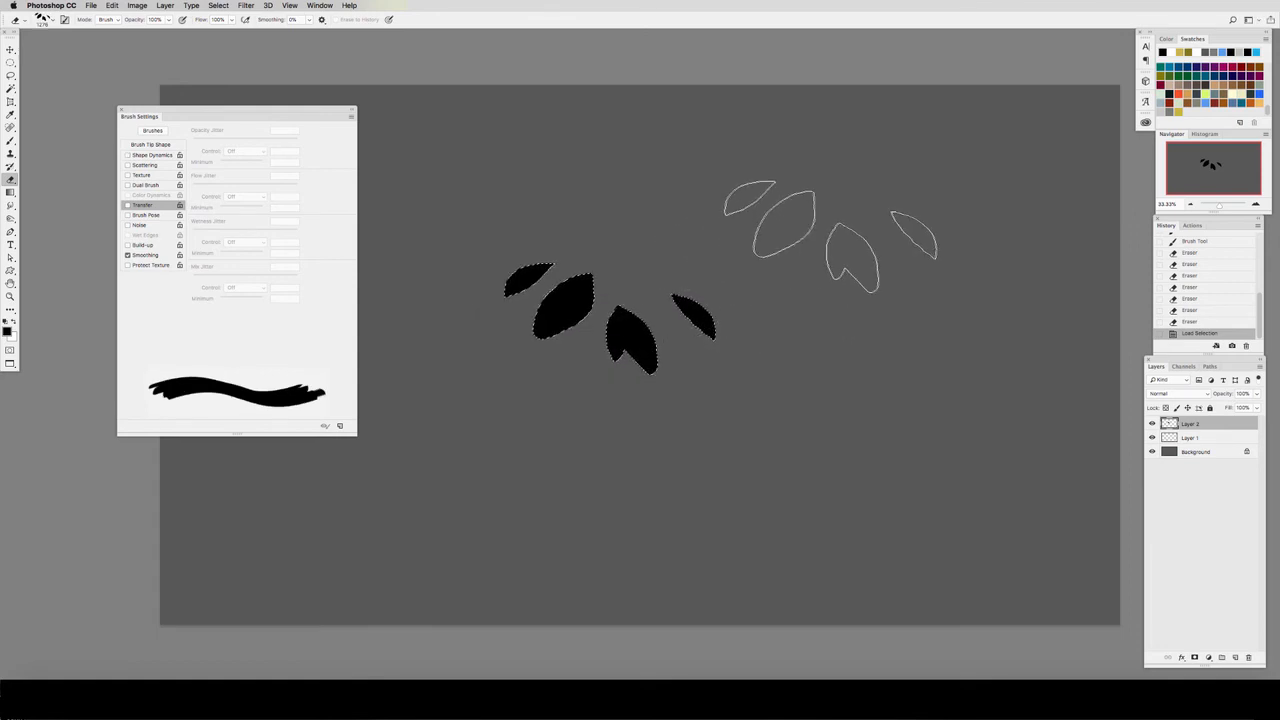
Step: Deselect, add a new layer, and give the leaves brush Shape Dynamics with 66% size jitter controlled by Pen Pressure
left_click(44, 18)
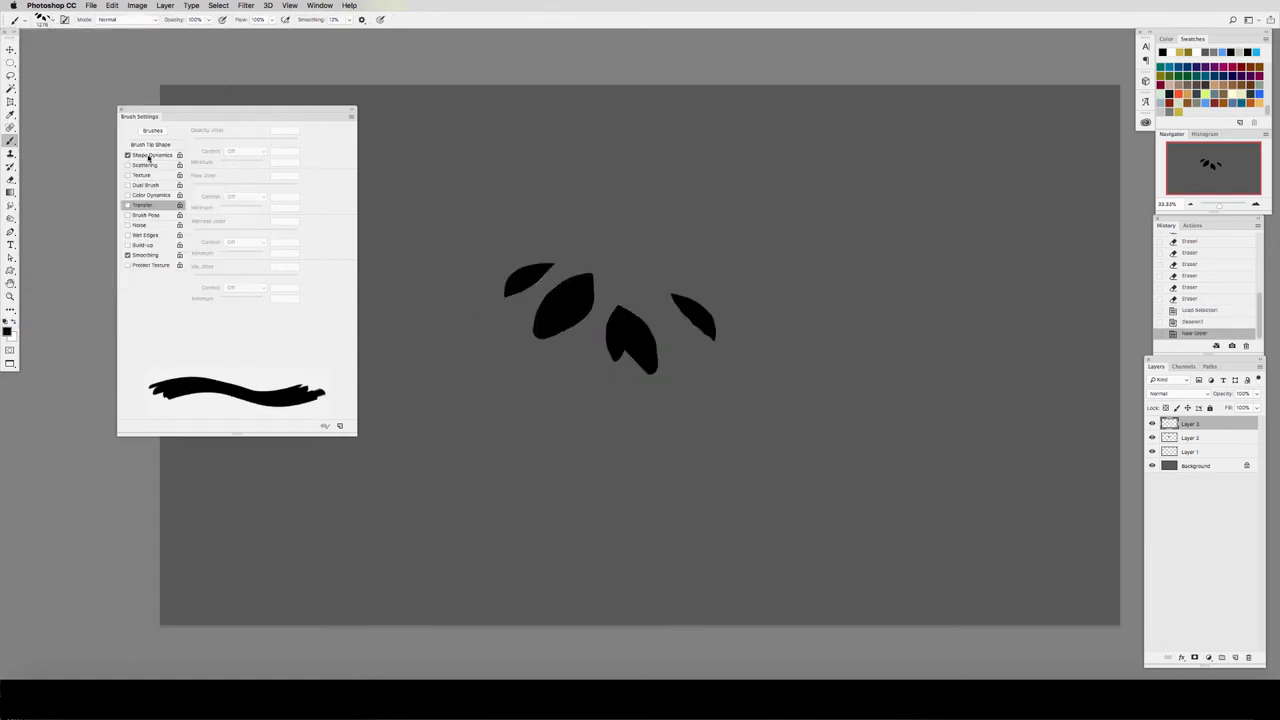
left_click(149, 156)
left_click(246, 152)
left_click(247, 166)
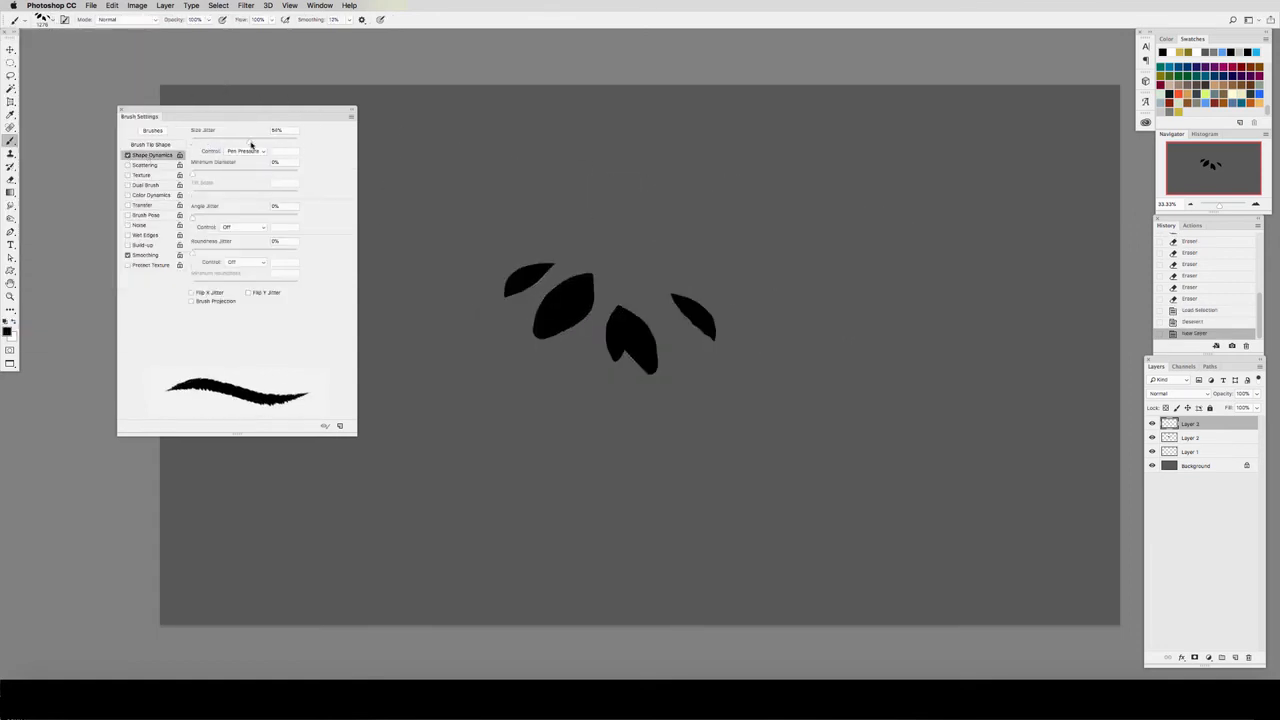
Step: Set the leaves brush's spacing to 77%, with 14% angle jitter and 79% roundness jitter
left_click(152, 145)
left_click_drag(197, 346, 236, 346)
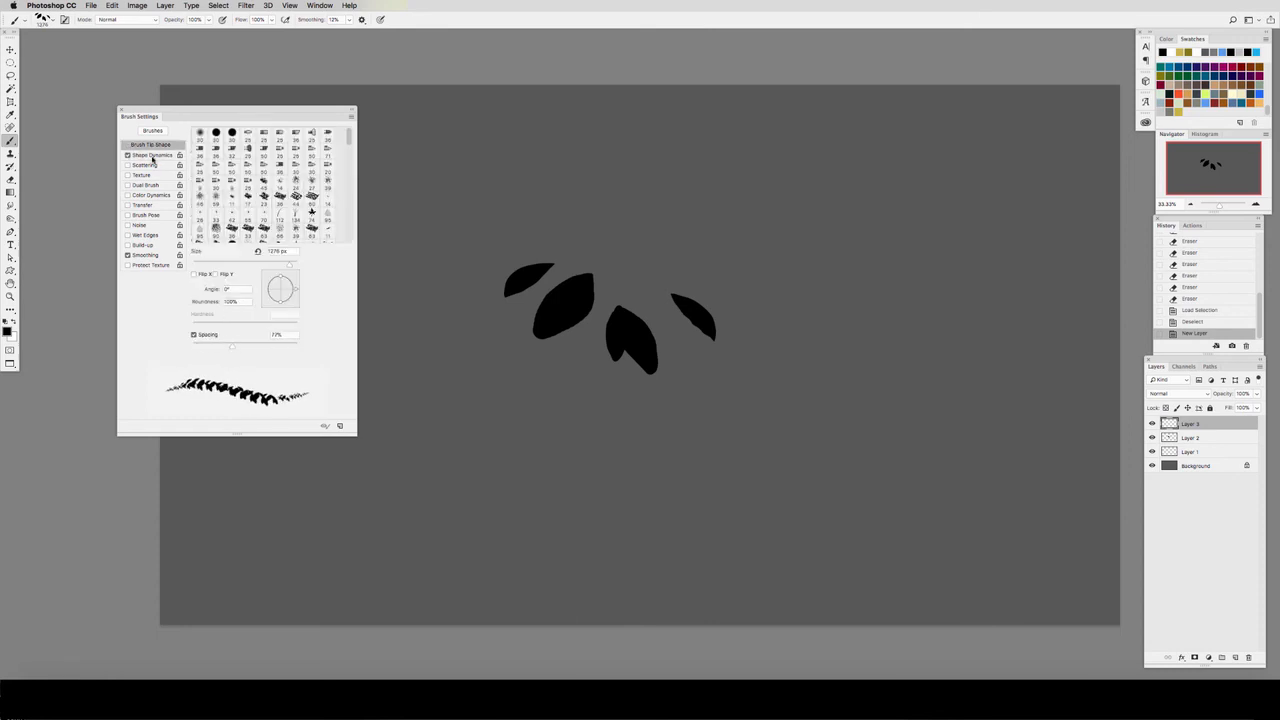
left_click(151, 155)
left_click_drag(201, 215, 206, 216)
left_click(266, 252)
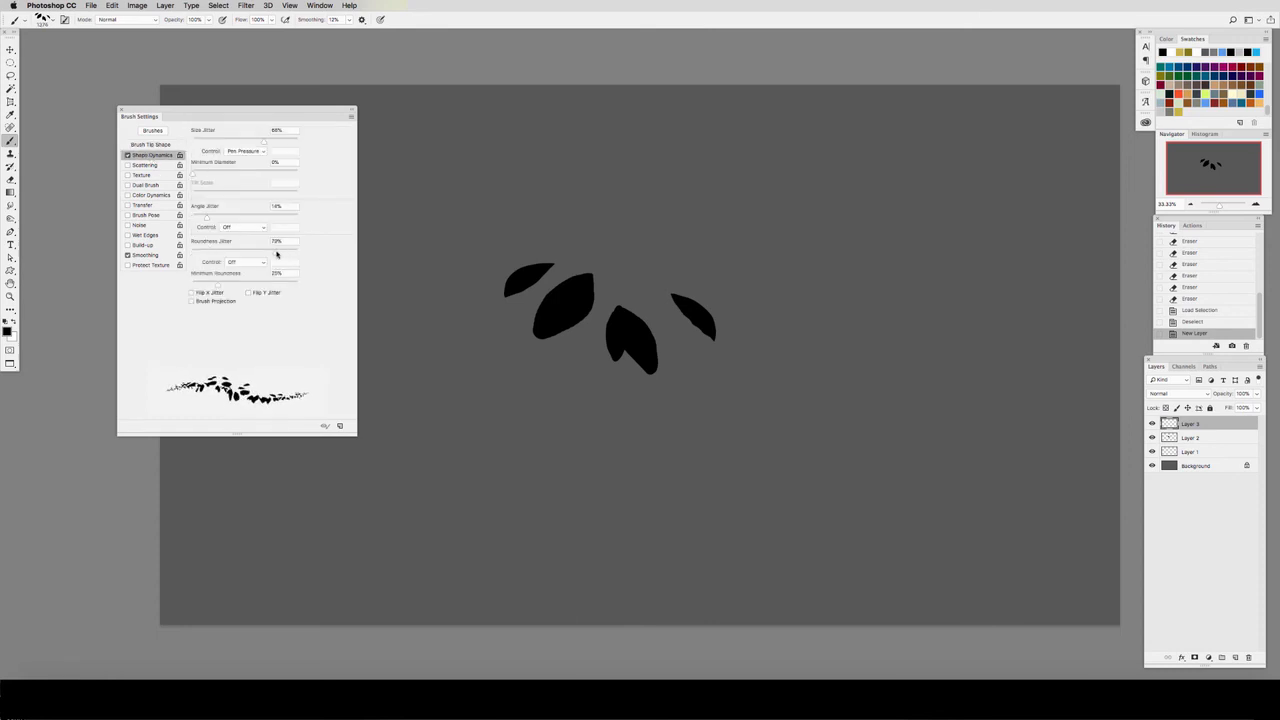
Step: Turn on Scattering, Texture and Transfer, and add a leaf-textured Dual Brush in Darken mode at 1161 px
left_click(145, 165)
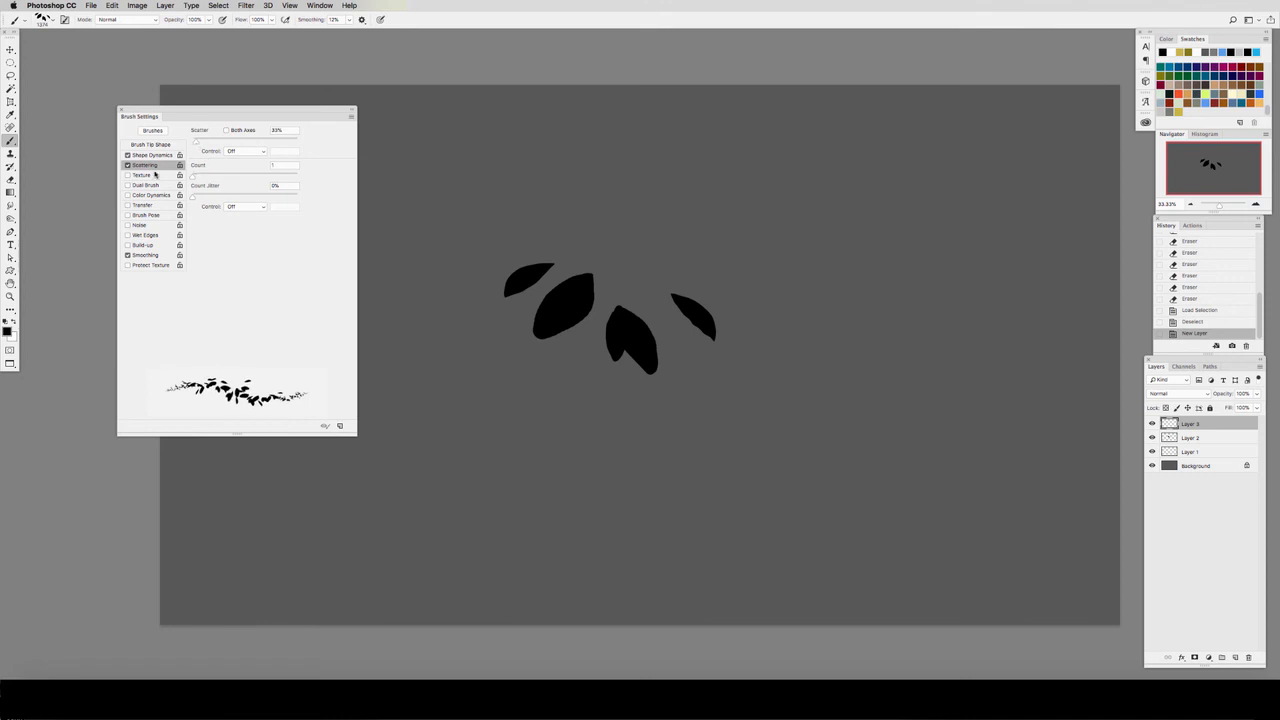
left_click(152, 175)
left_click(145, 185)
left_click(330, 183)
left_click(227, 131)
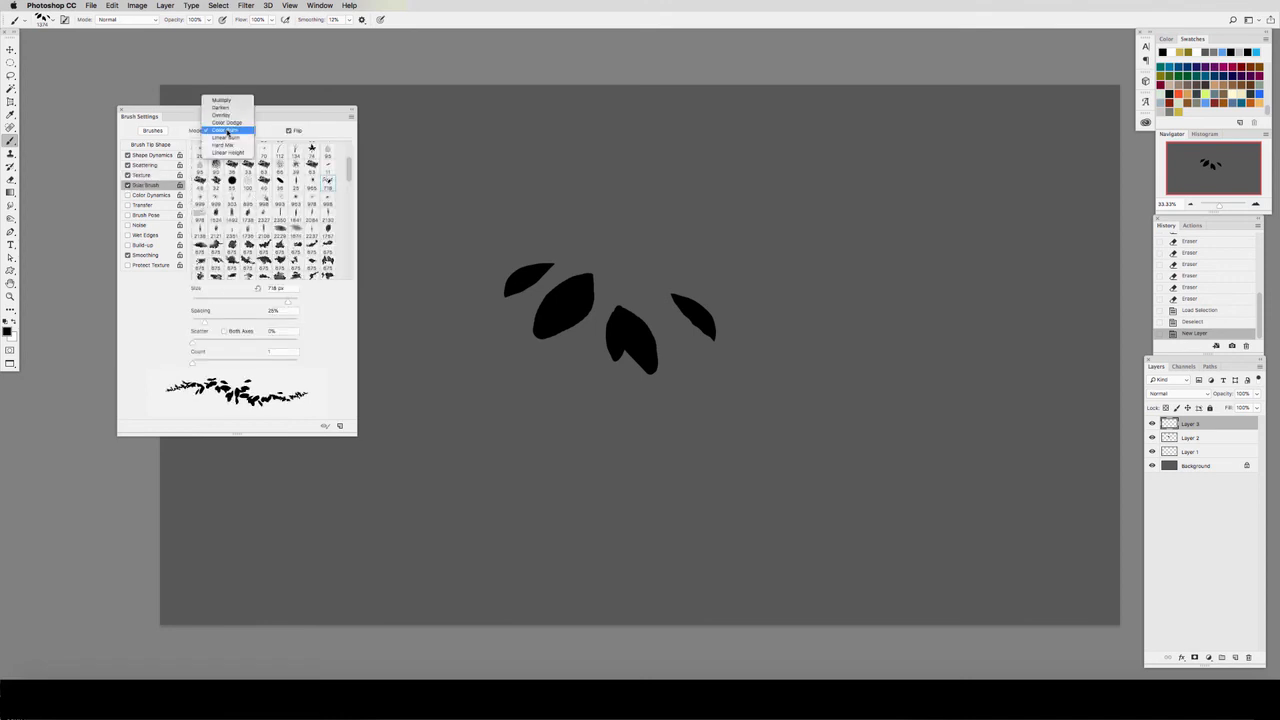
left_click(226, 107)
left_click_drag(284, 301, 289, 301)
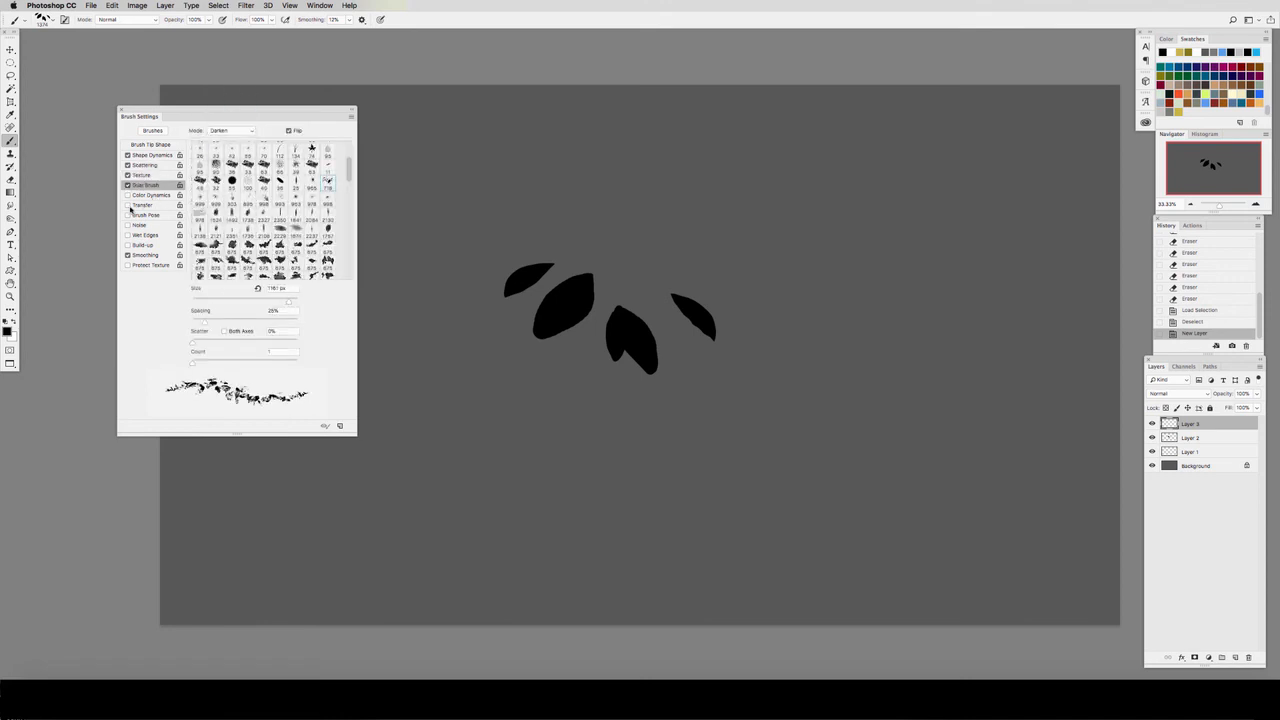
left_click(128, 205)
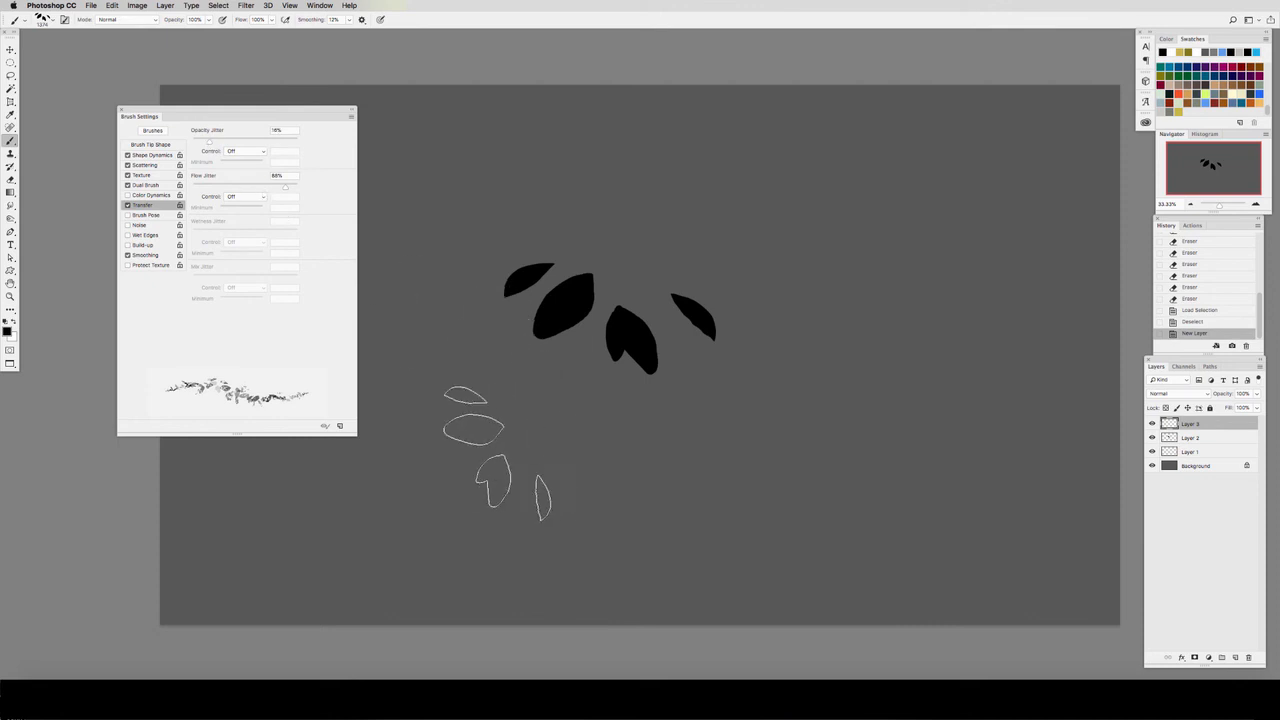
Step: Paint overlapping bands of foliage above, beside and below the original leaves, reducing the leaves brush to 1000 px
left_click_drag(510, 456, 790, 458)
key("[")
key("[")
key("[")
key("[")
left_click_drag(835, 208, 570, 215)
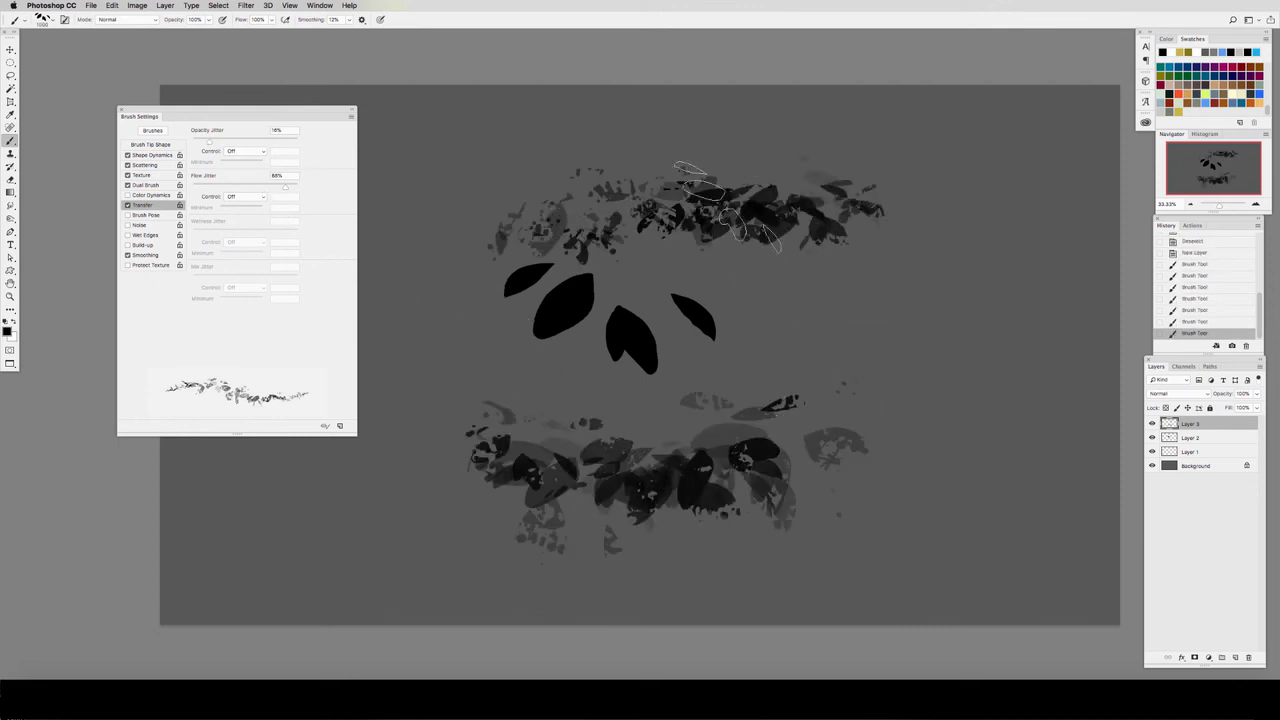
left_click_drag(728, 209, 955, 226)
mouse_move(738, 358)
left_mouse_down()
mouse_move(978, 354)
mouse_move(1025, 382)
left_mouse_up()
mouse_move(930, 500)
left_mouse_down()
mouse_move(757, 512)
mouse_move(412, 532)
left_mouse_up()
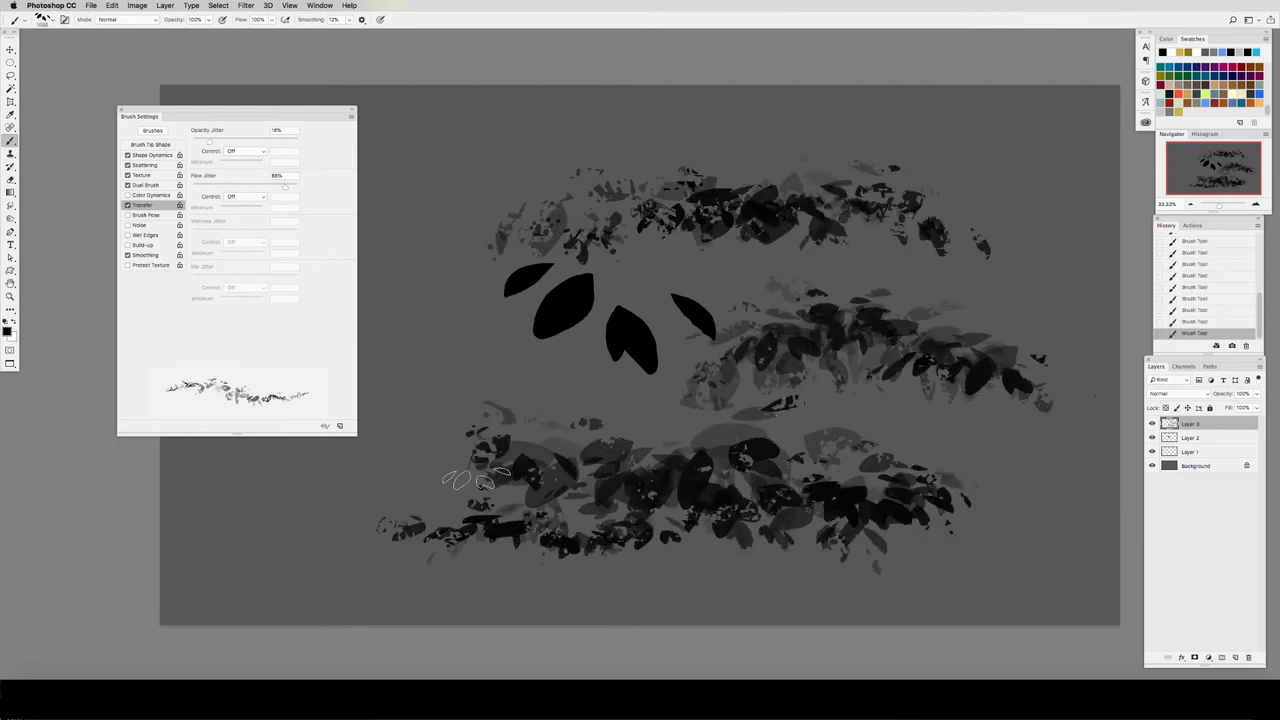
left_click_drag(472, 484, 295, 543)
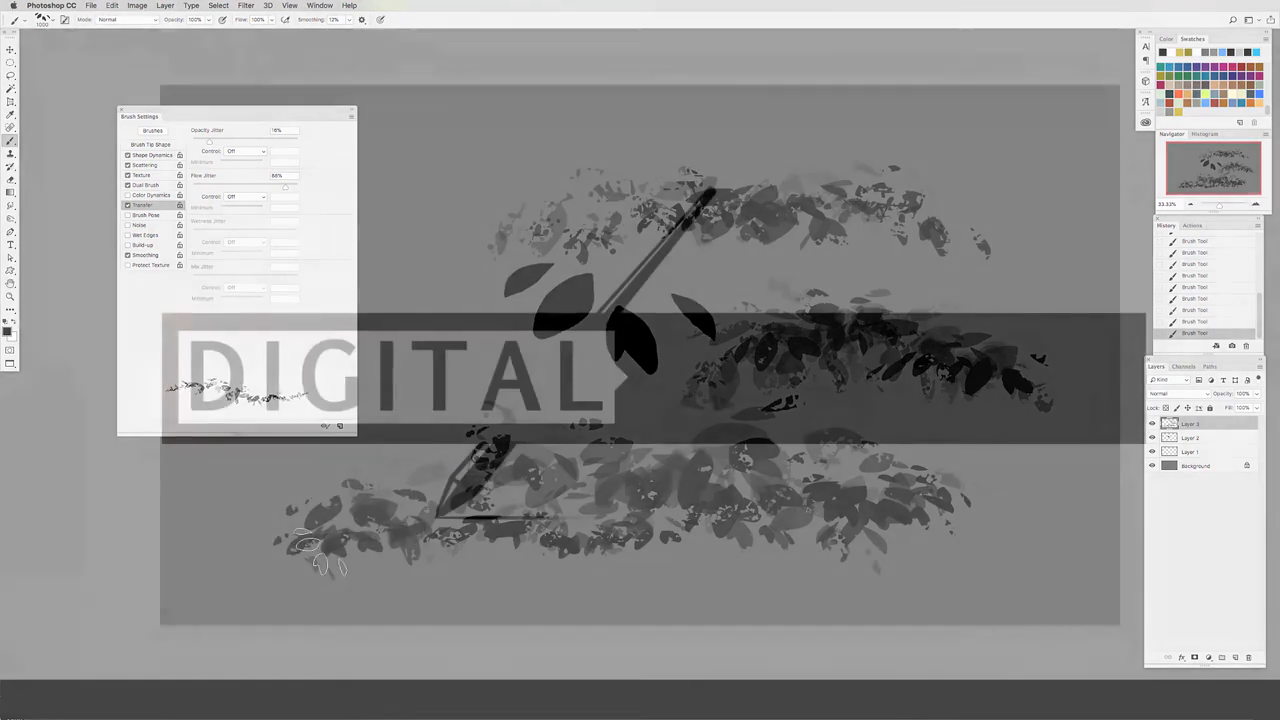